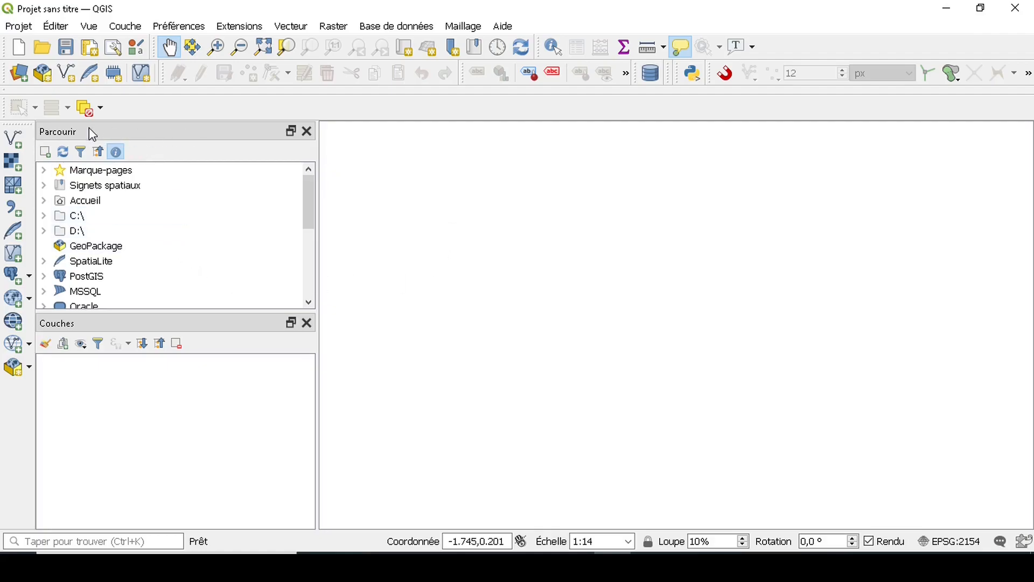
scroll(132, 240, "down", 2)
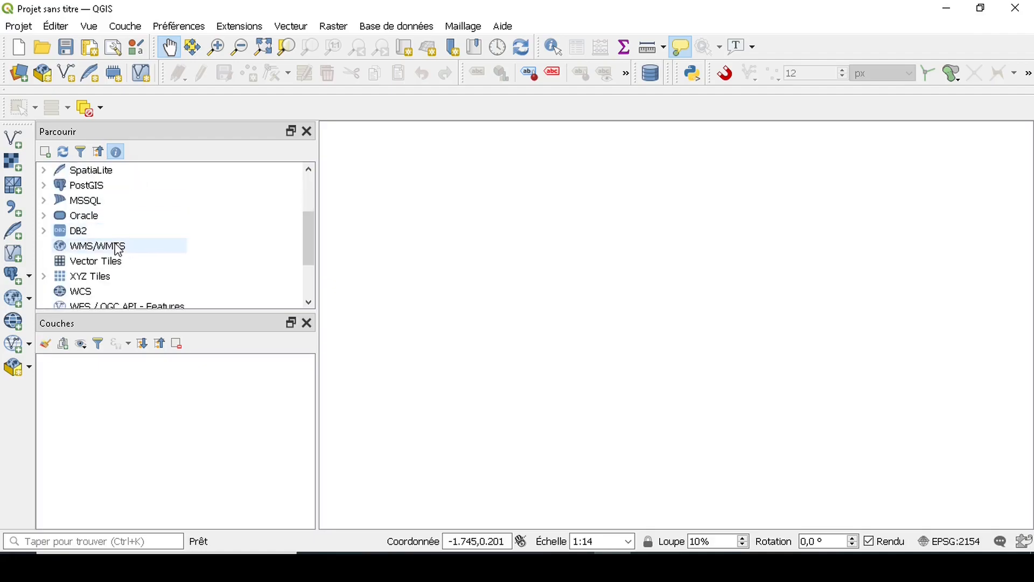
right_click(118, 247)
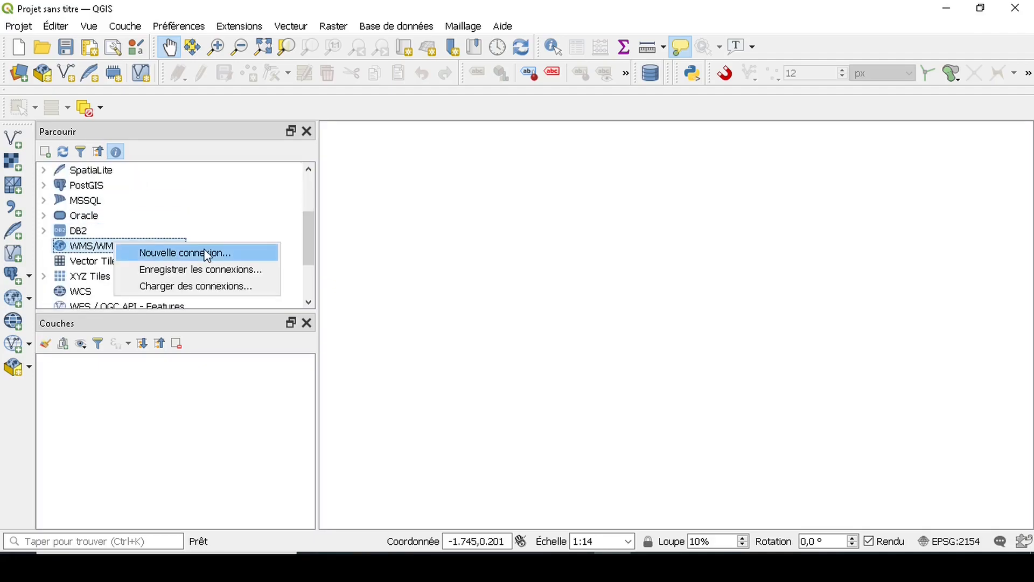
left_click(182, 431)
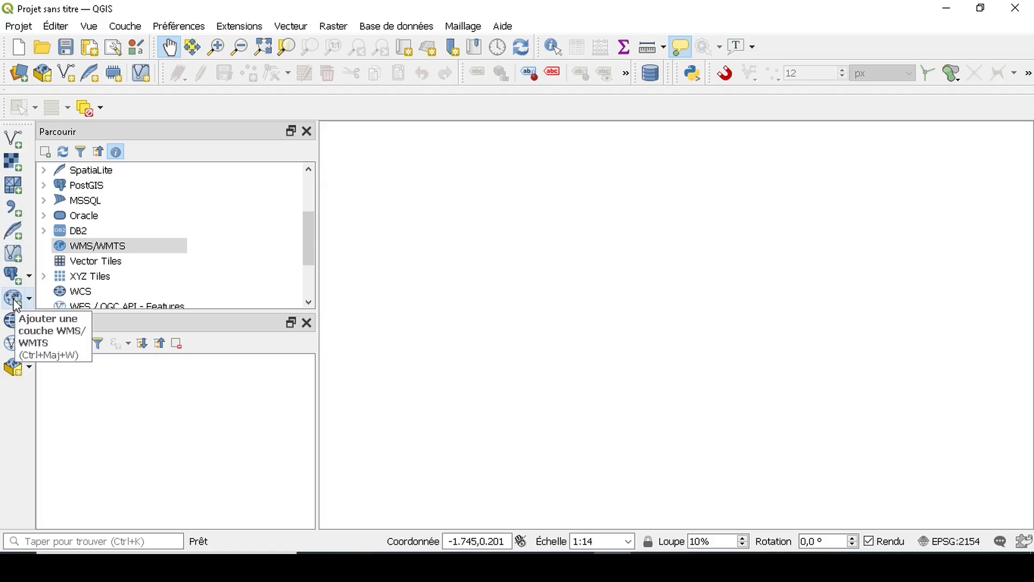
left_click(119, 28)
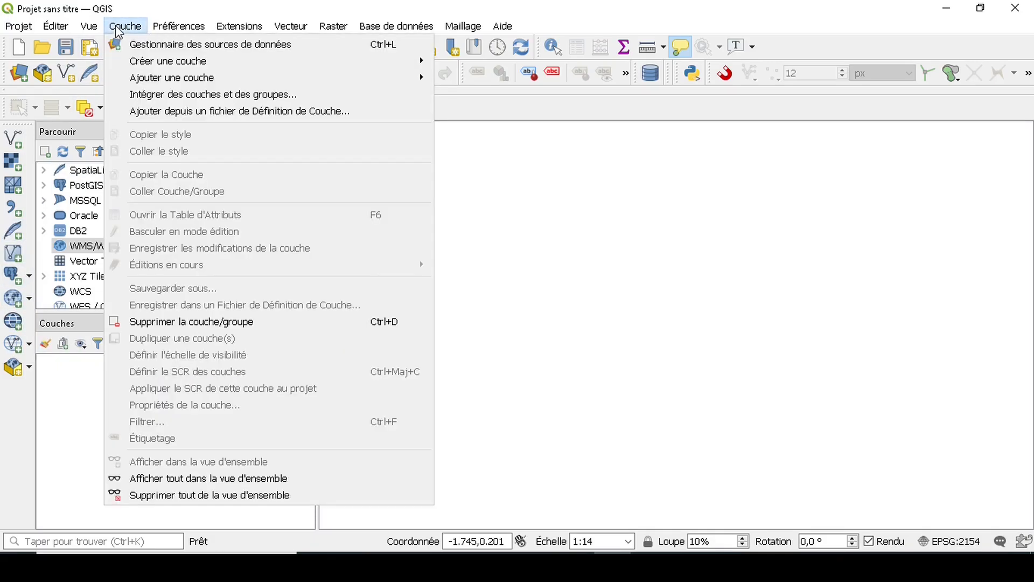
mouse_move(192, 78)
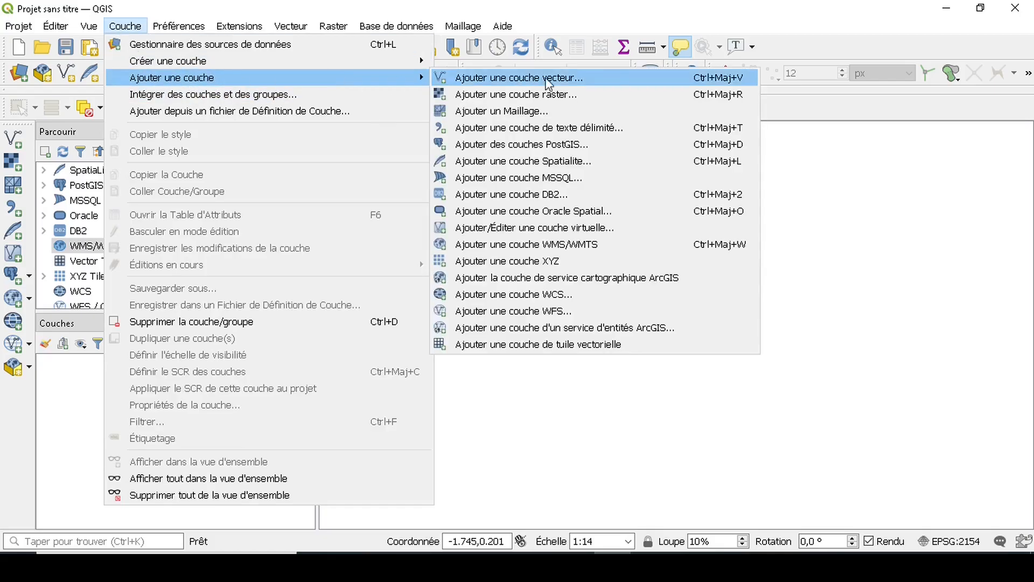
left_click(584, 247)
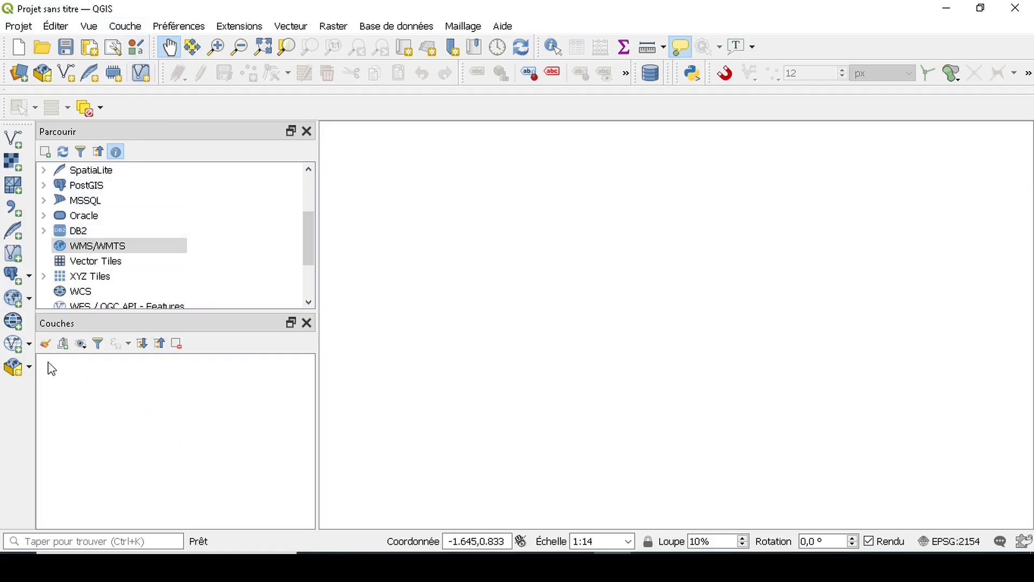
Step: Start a new WMS/WMTS connection in the data source manager and name it WMSbgrm
left_click(15, 303)
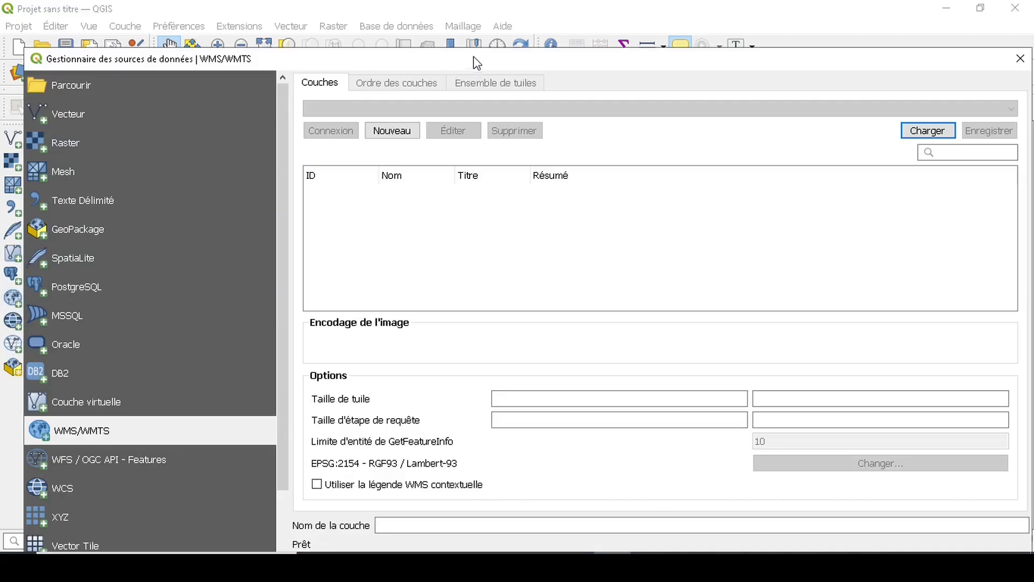
left_click_drag(473, 60, 469, 20)
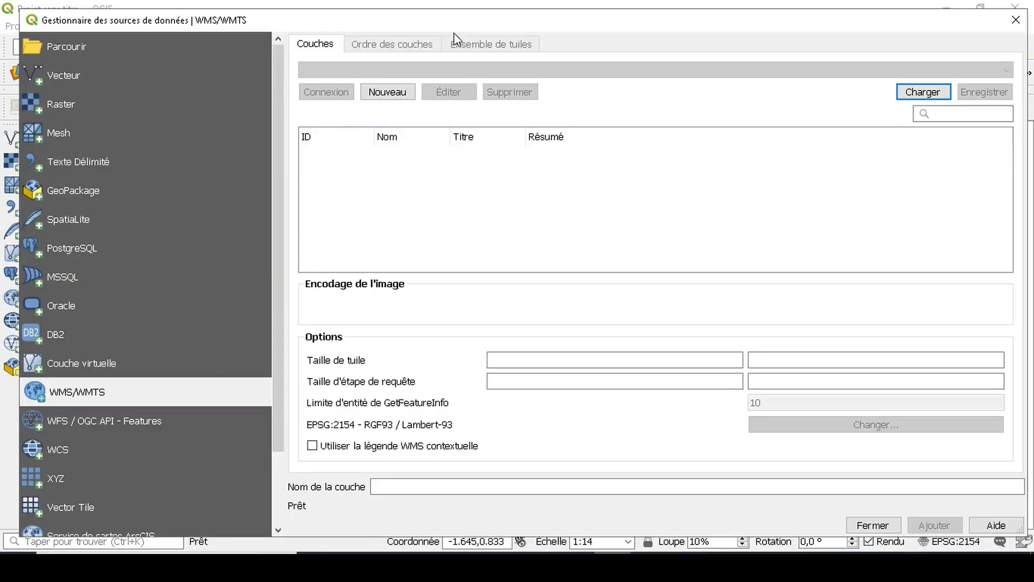
left_click(388, 93)
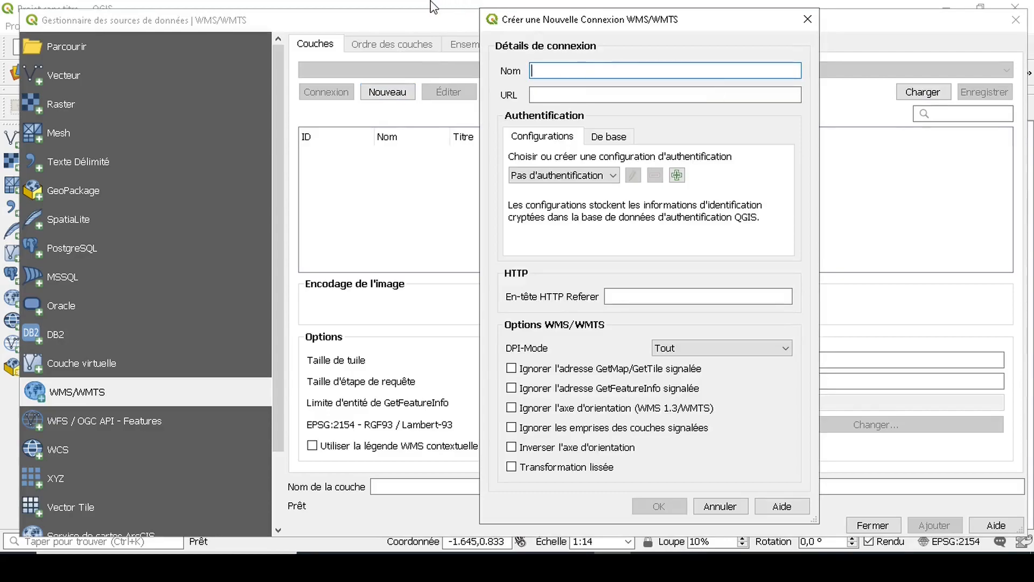
type("WMS")
key("Caps_Lock")
type("bgrm")
key("Caps_Lock")
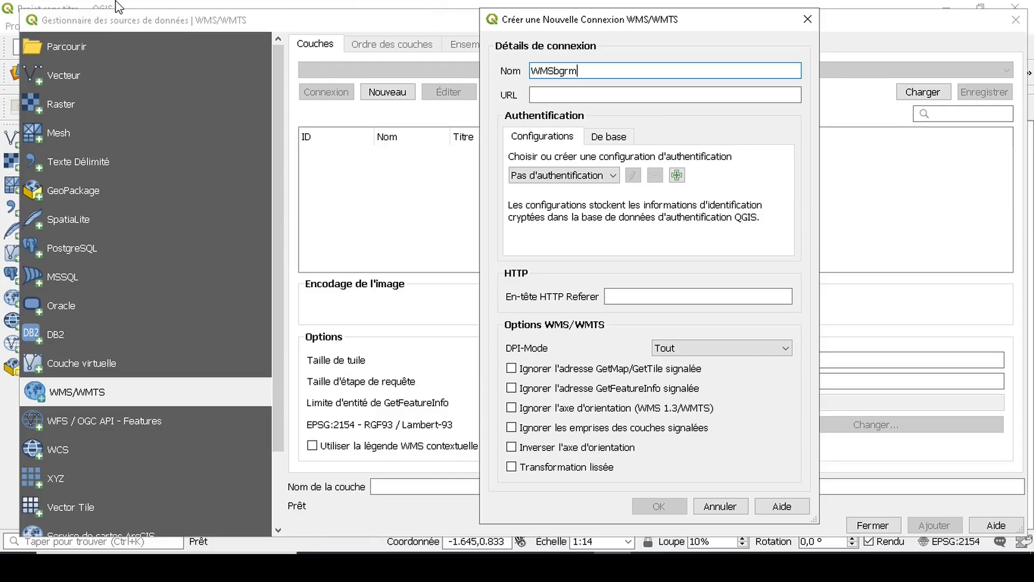
left_click(389, 565)
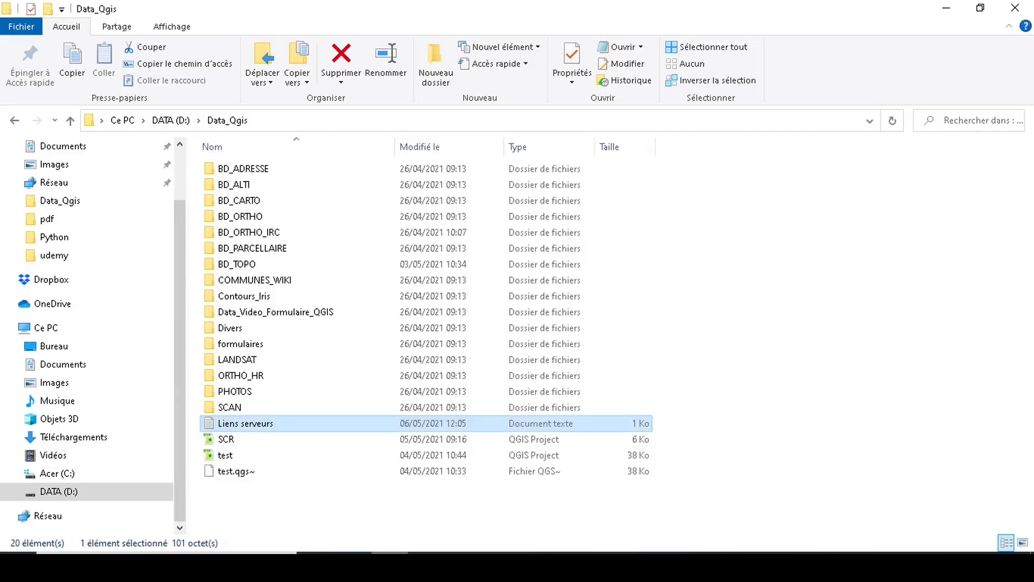
left_click(270, 425)
double_click(264, 425)
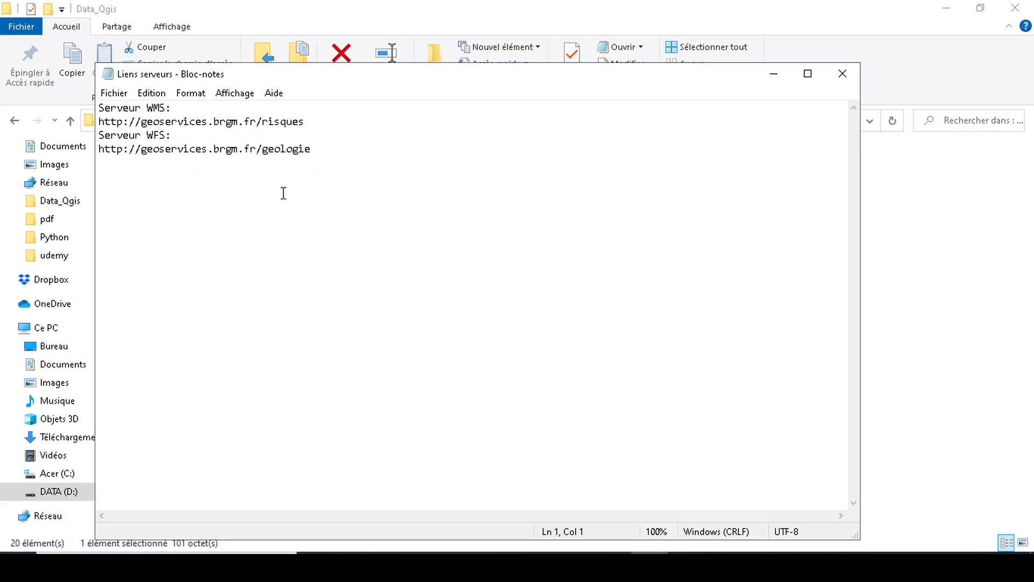
left_click(209, 112)
left_click_drag(304, 122, 98, 120)
right_click(109, 122)
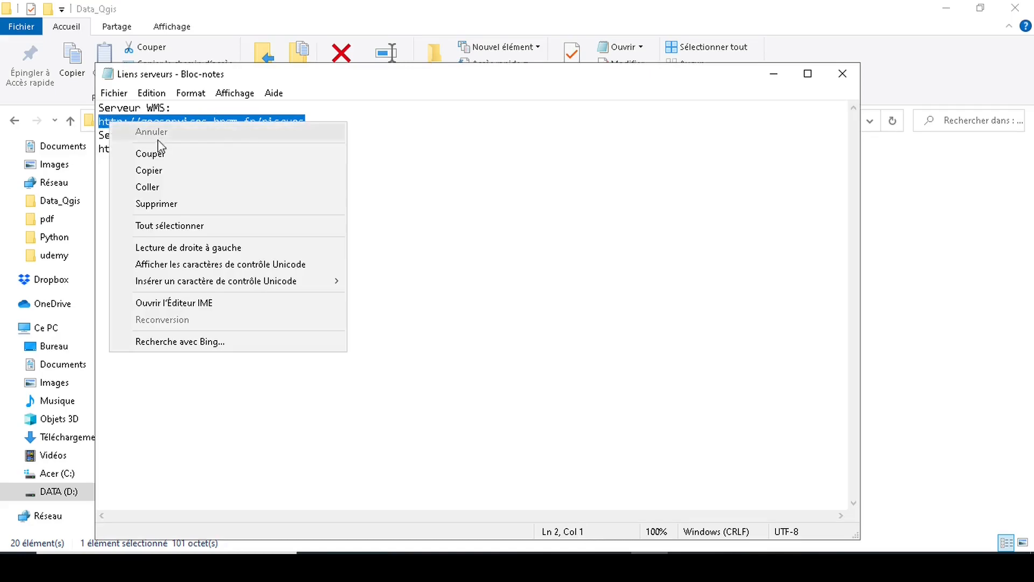
left_click(166, 170)
left_click(612, 565)
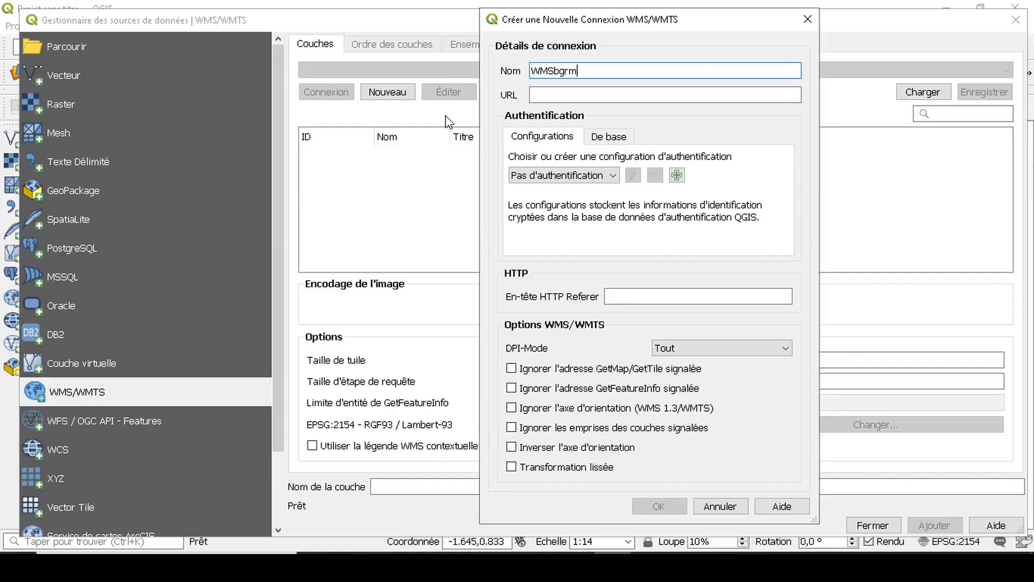
left_click(554, 95)
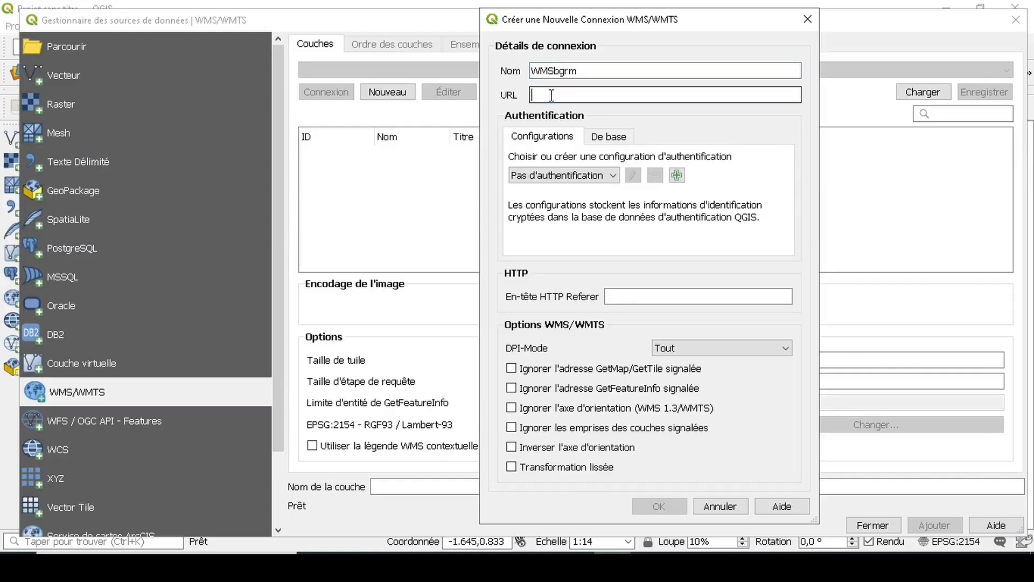
right_click(550, 95)
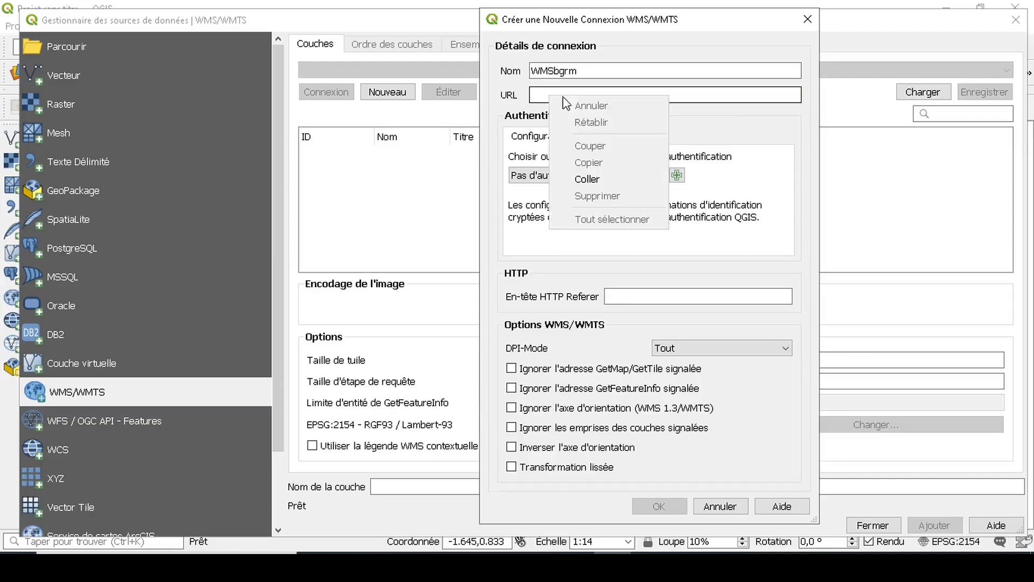
left_click(611, 178)
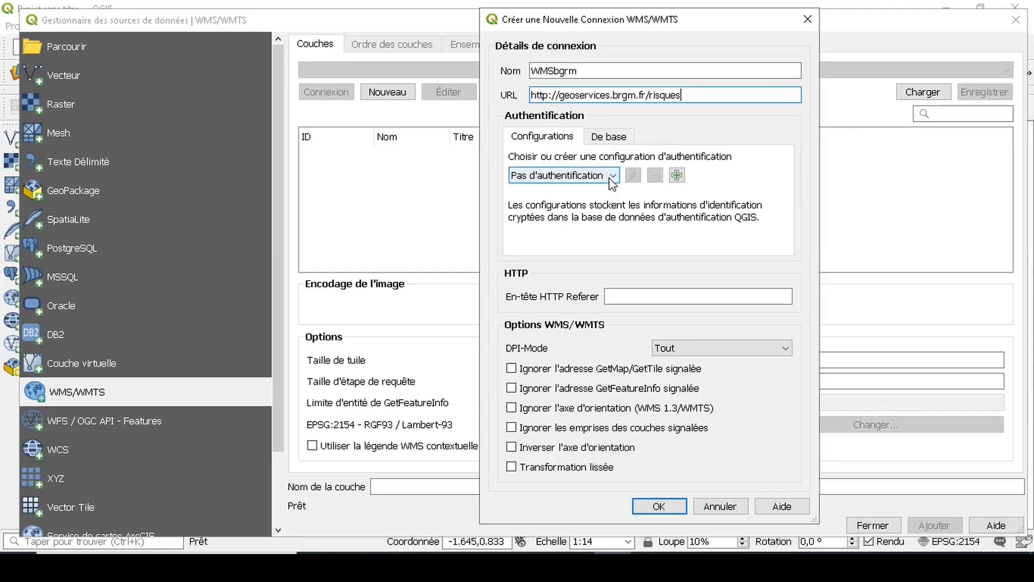
left_click(659, 505)
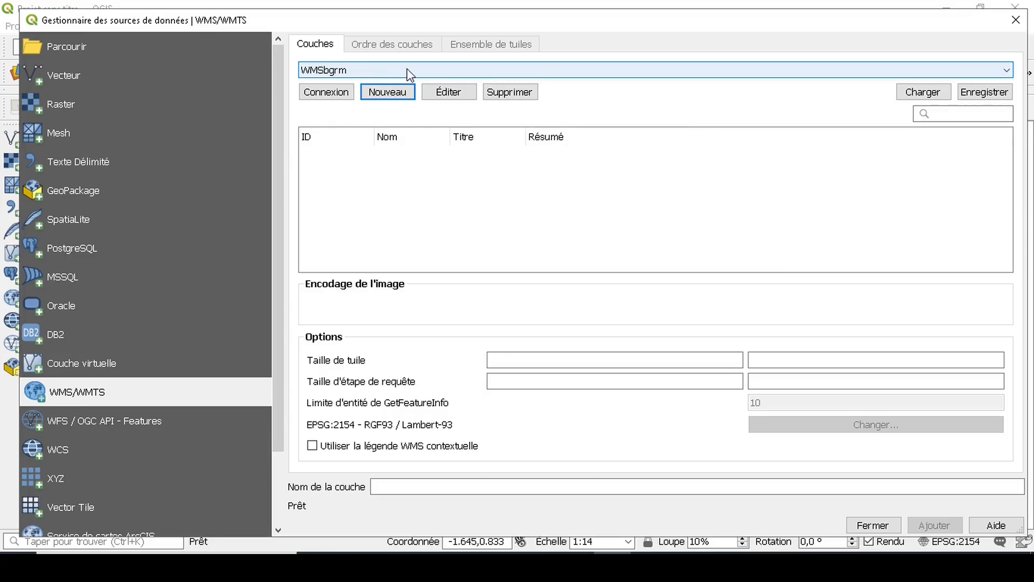
Step: Connect to the WMSbgrm server and select the REMNAPPE layer inside the REMNAPPE_FR group of RISQUES
left_click(326, 93)
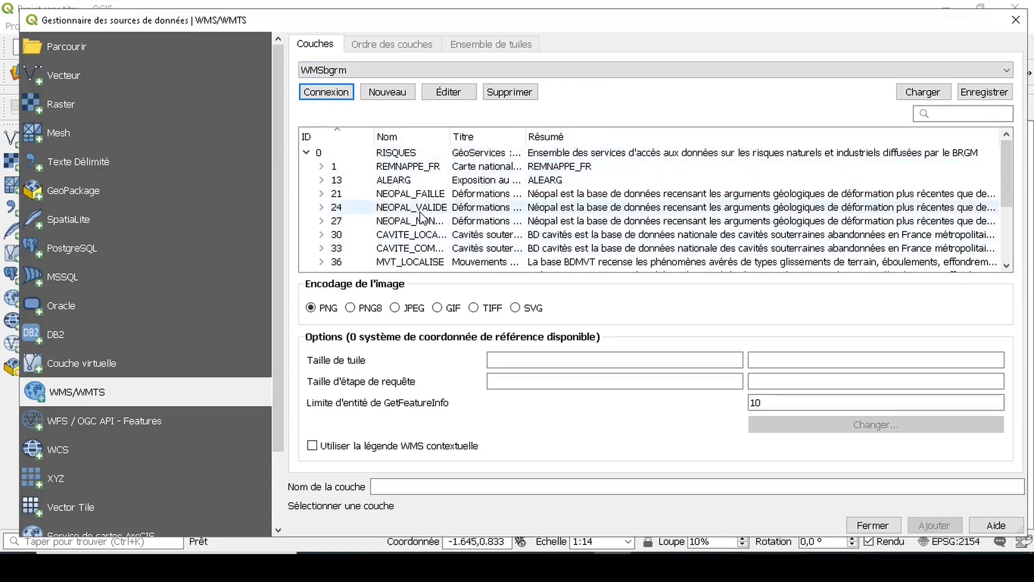
left_click(306, 153)
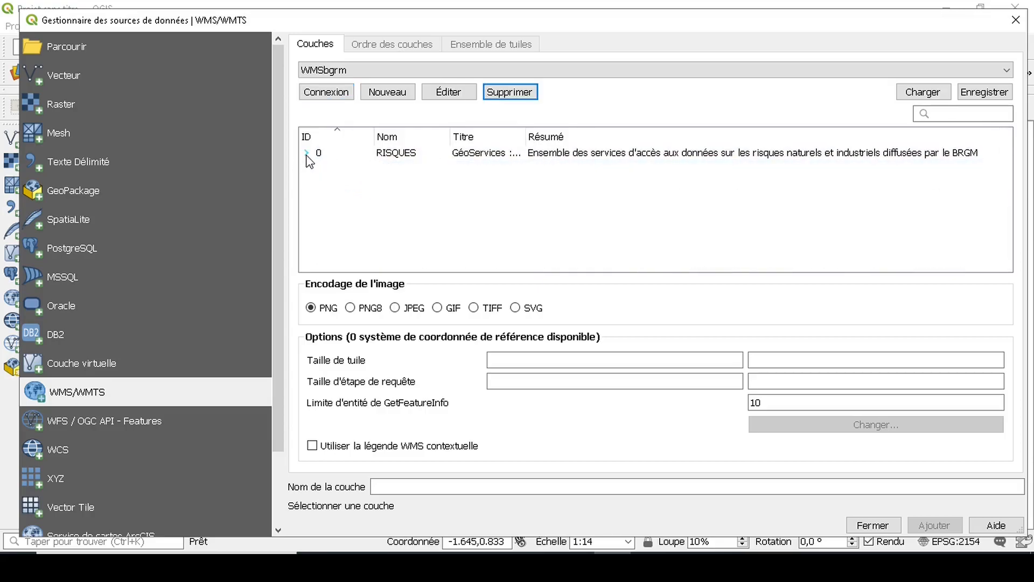
left_click(420, 156)
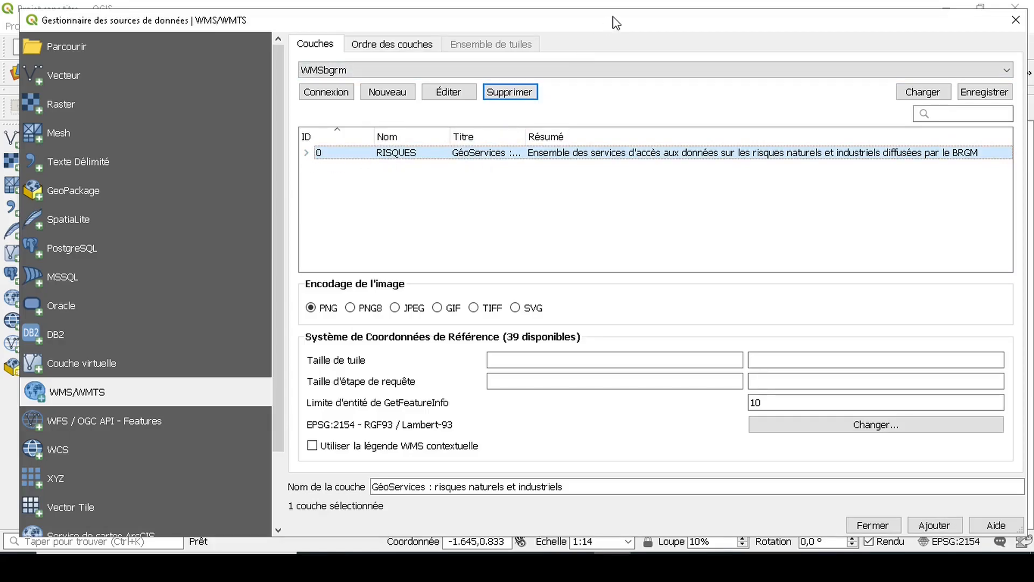
left_click_drag(616, 23, 592, 14)
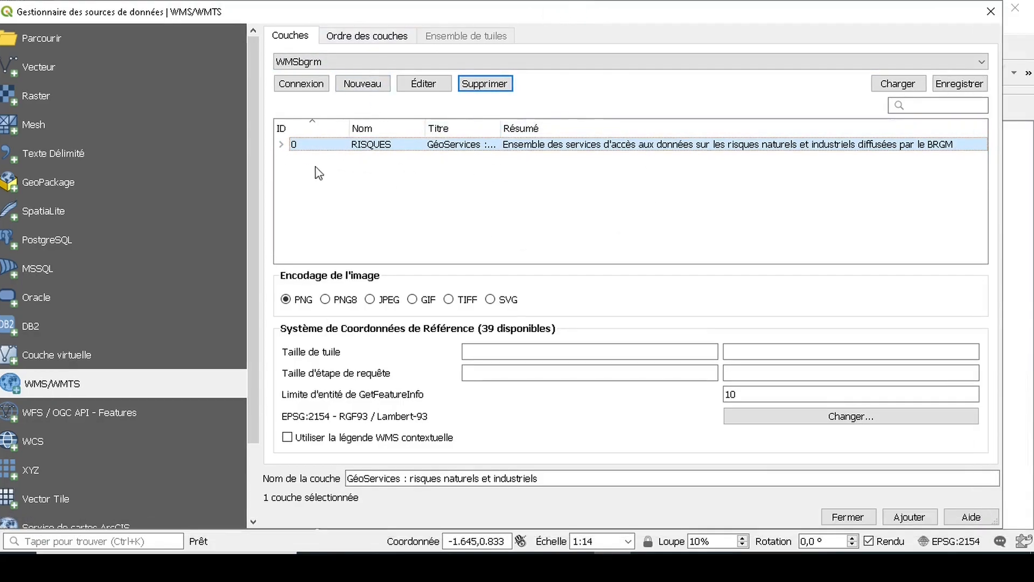
left_click(281, 144)
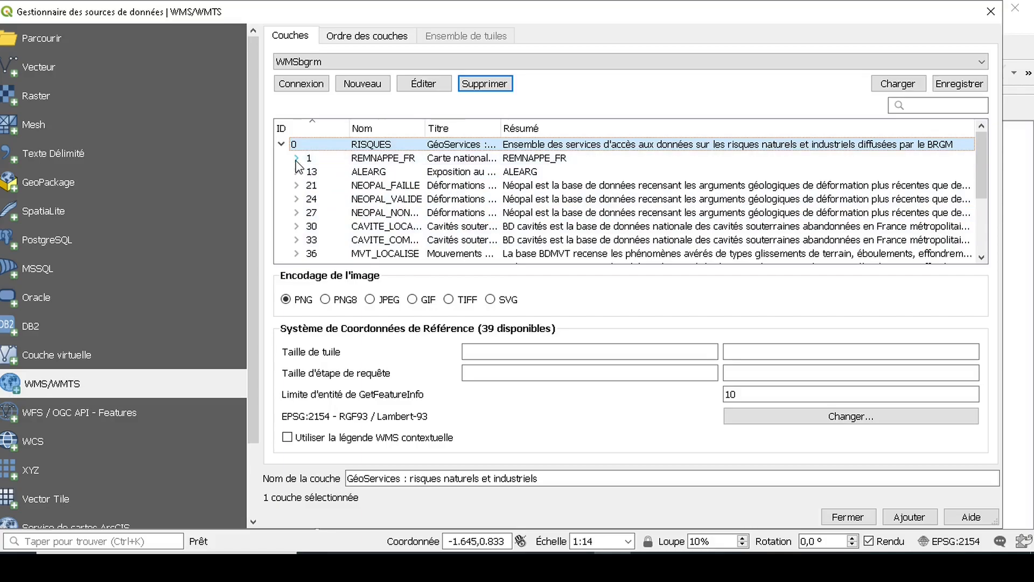
left_click(296, 158)
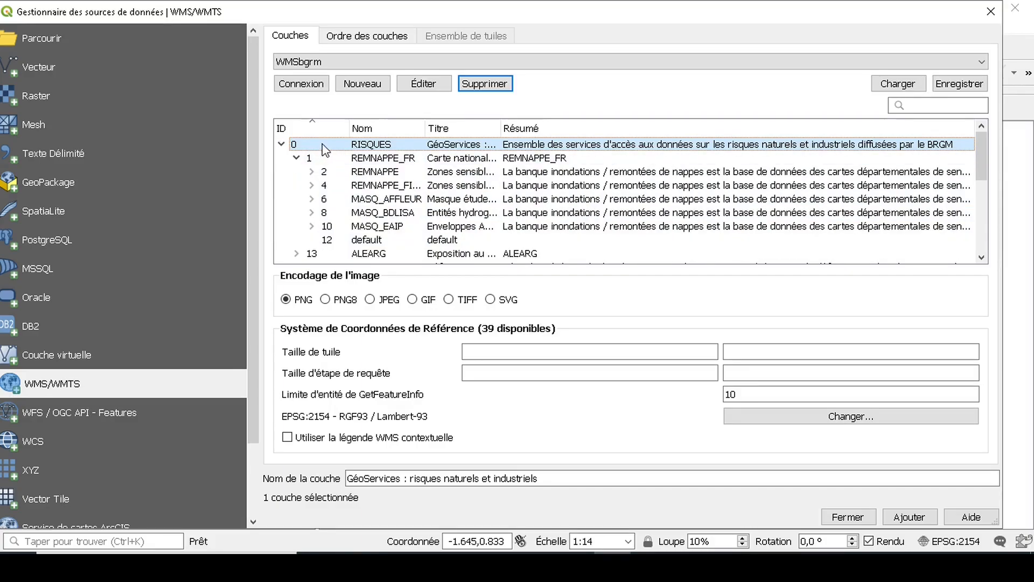
left_click(323, 159)
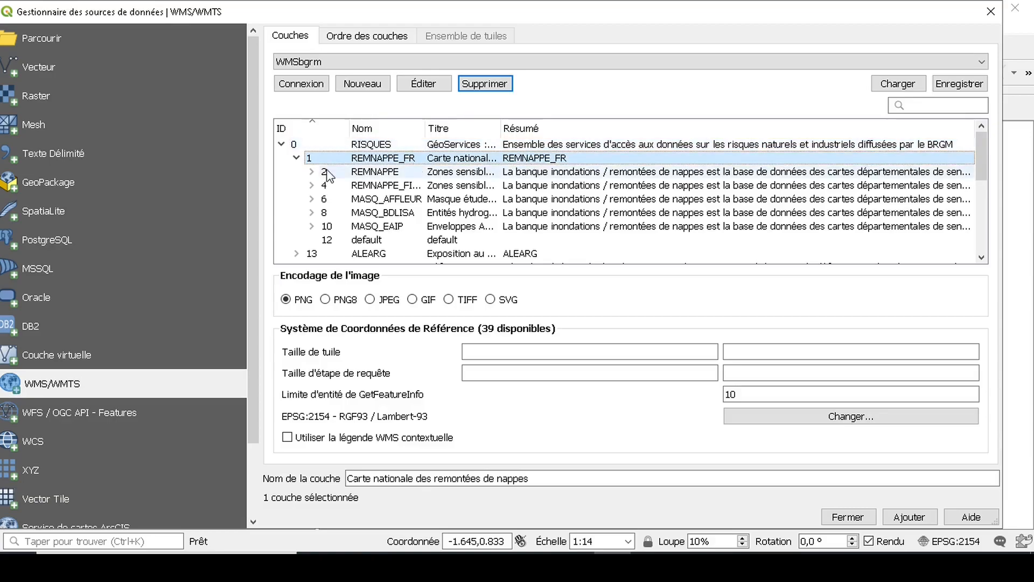
left_click(311, 172)
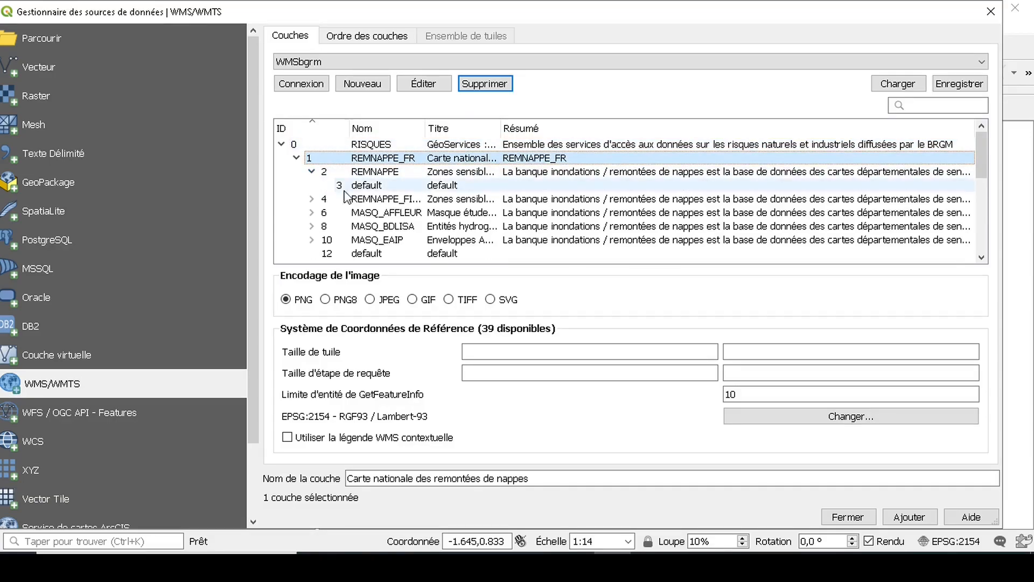
left_click(477, 174)
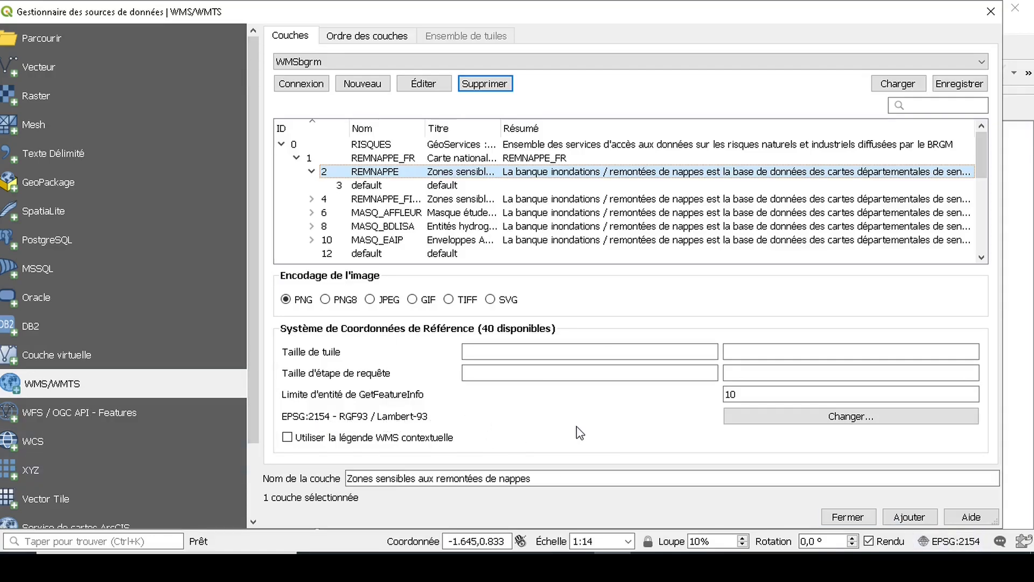
left_click_drag(561, 6, 555, 6)
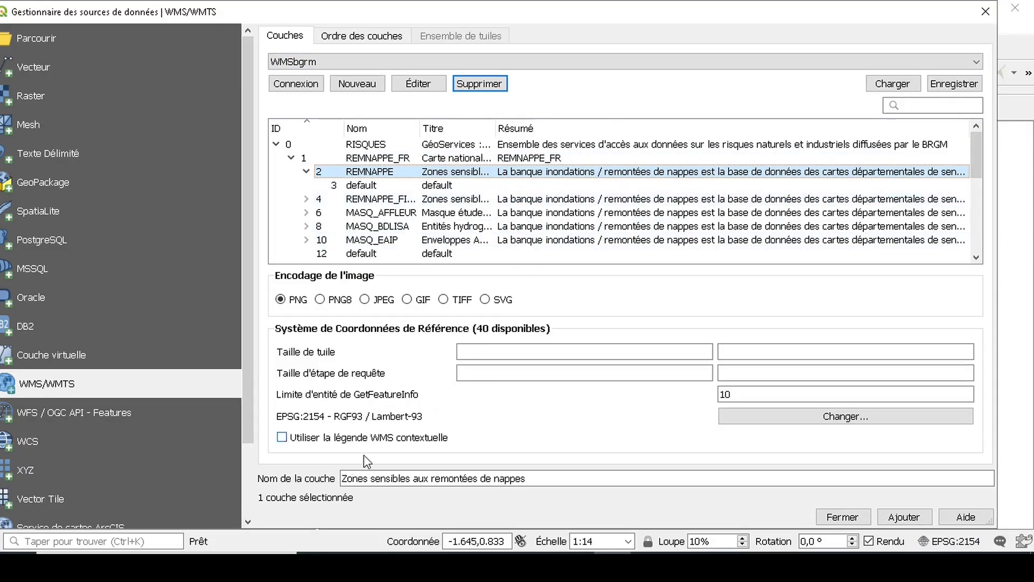
left_click(556, 477)
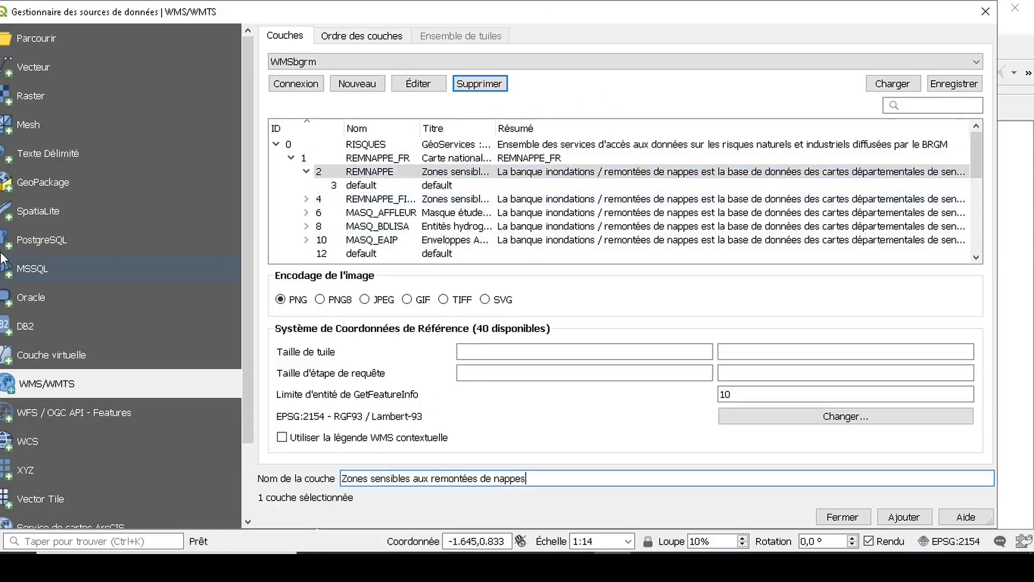
left_click_drag(173, 17, 323, 16)
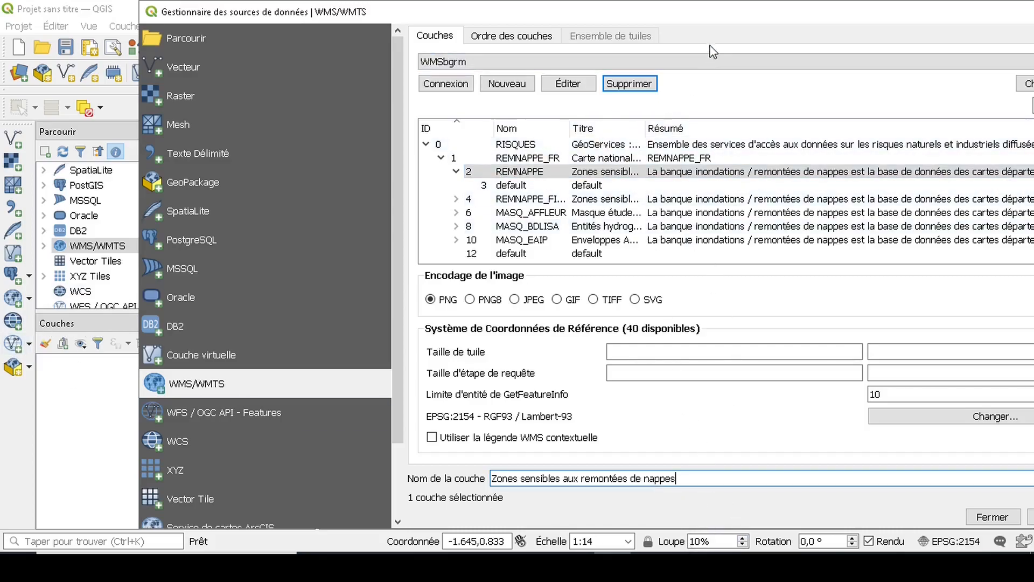
left_click_drag(728, 24, 659, 24)
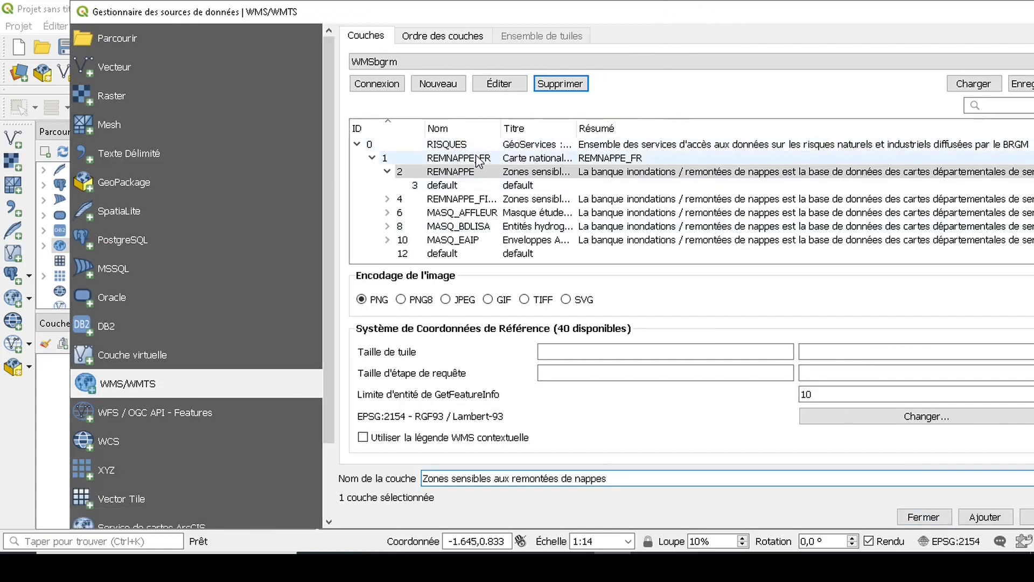
Step: Try a multiple selection of neighbouring server layers, including MASQ_BDLISA, MASQ_EAIP and MASQ_AFFLEUR, and return to REMNAPPE alone
left_click(571, 227, "ctrl")
left_click(584, 240, "ctrl")
left_click(566, 213, "ctrl")
left_click(653, 199, "ctrl")
left_click(628, 159, "ctrl")
left_click(624, 172)
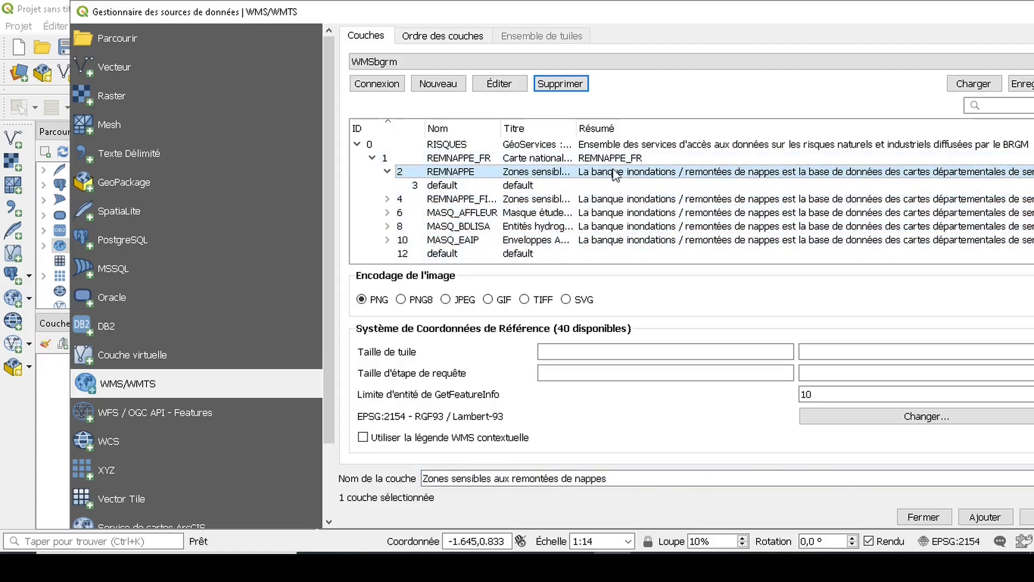
Step: Add the selected REMNAPPE layer, Zones sensibles aux remontées de nappes, to the project and close the data source manager
left_click_drag(605, 16, 546, 17)
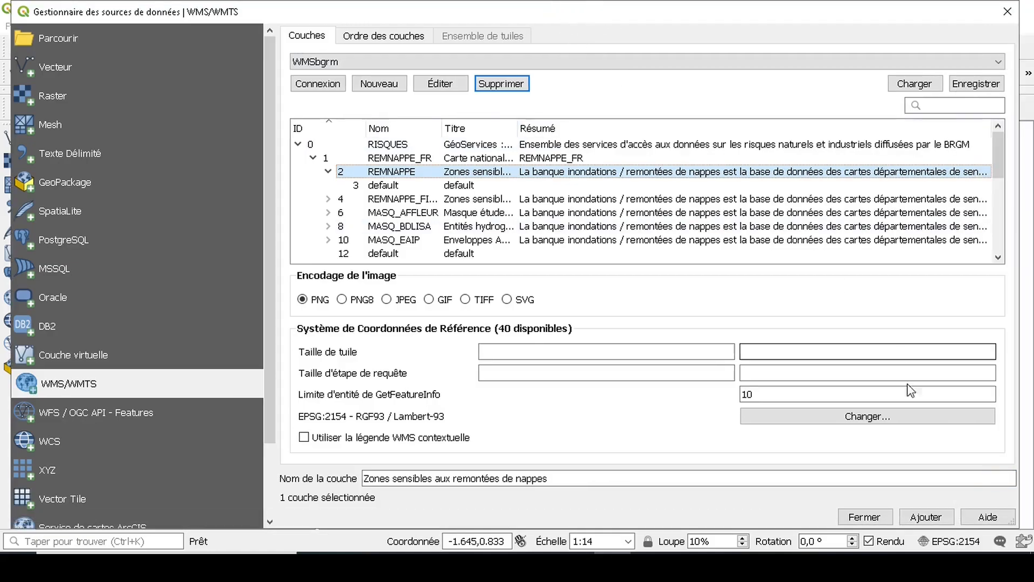
left_click(926, 518)
left_click(856, 523)
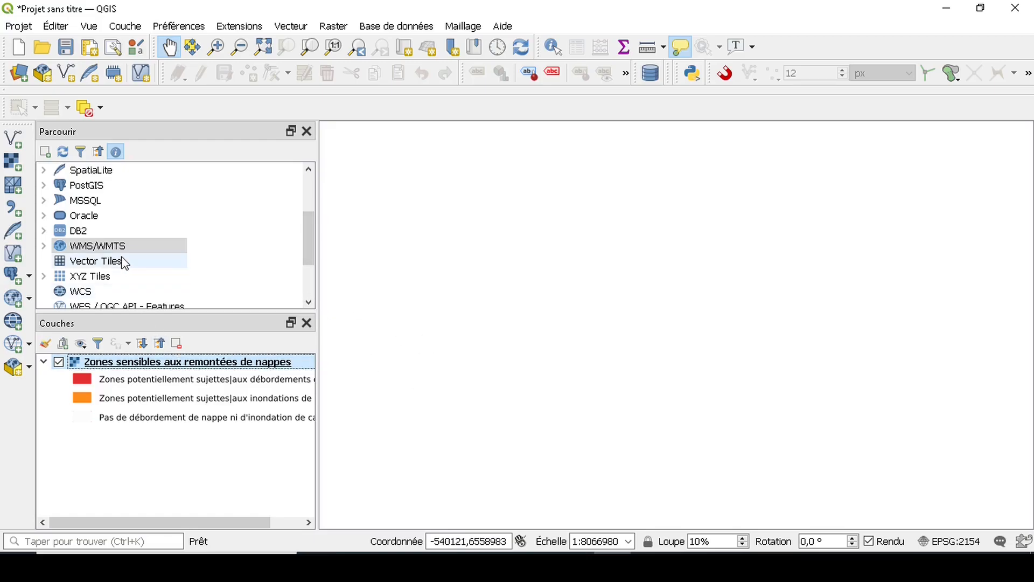
scroll(124, 261, "up", 2)
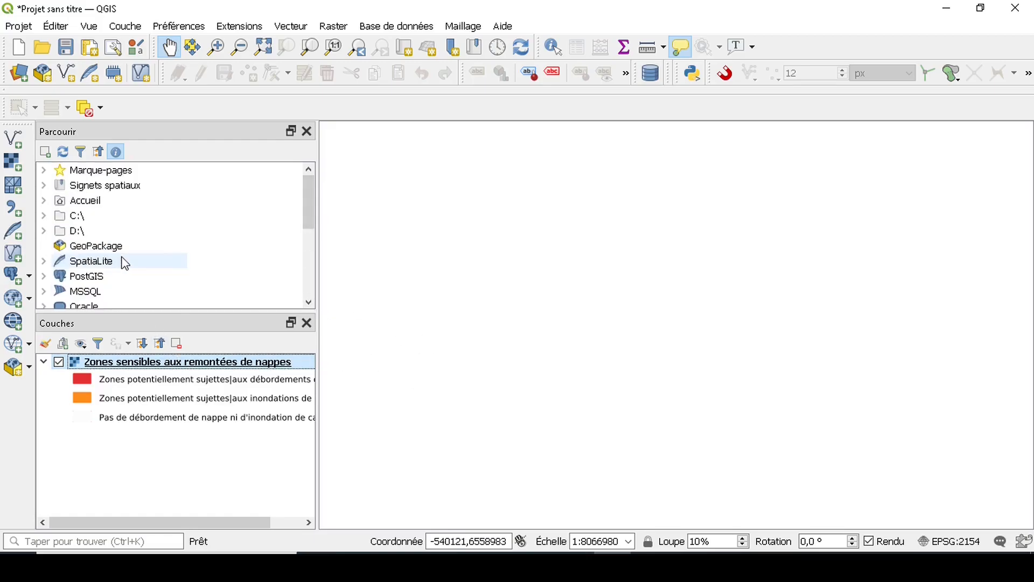
Step: Add COMMUNE.SHP from the H_ADMINISTRATIF folder of the bookmarked D:\Data_Qgis\BD_TOPO directory to the project
left_click(45, 170)
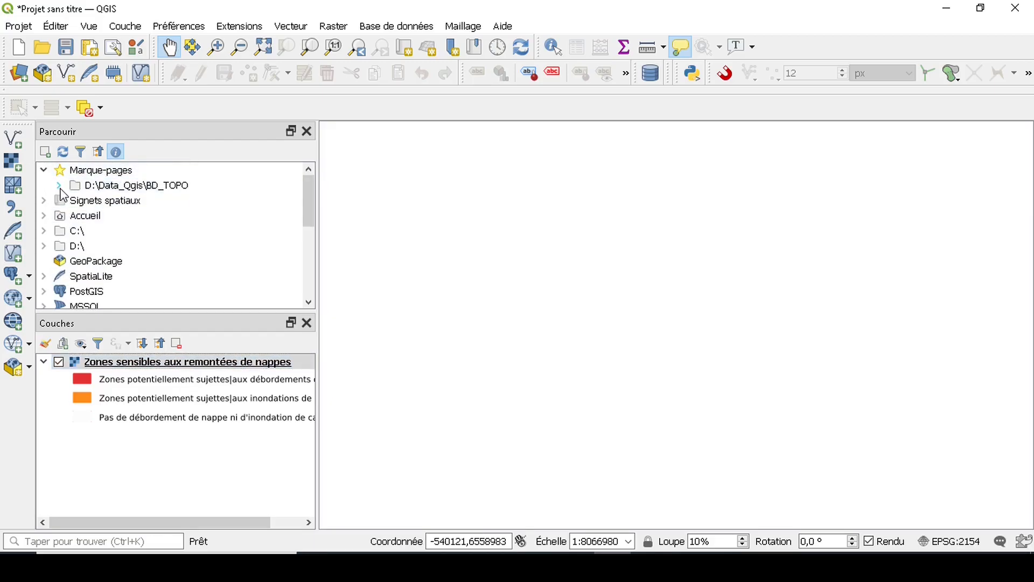
double_click(132, 186)
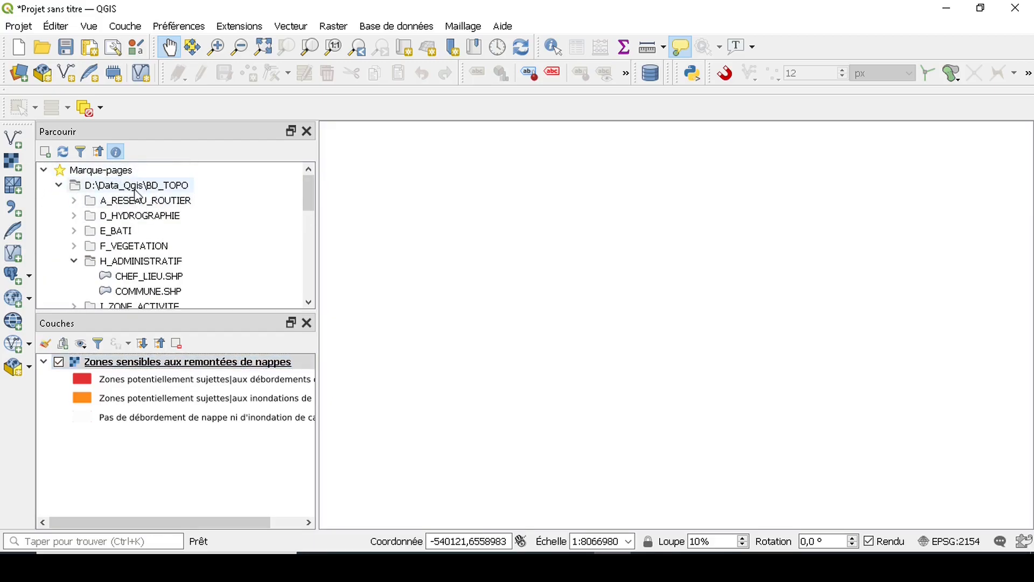
left_click(132, 262)
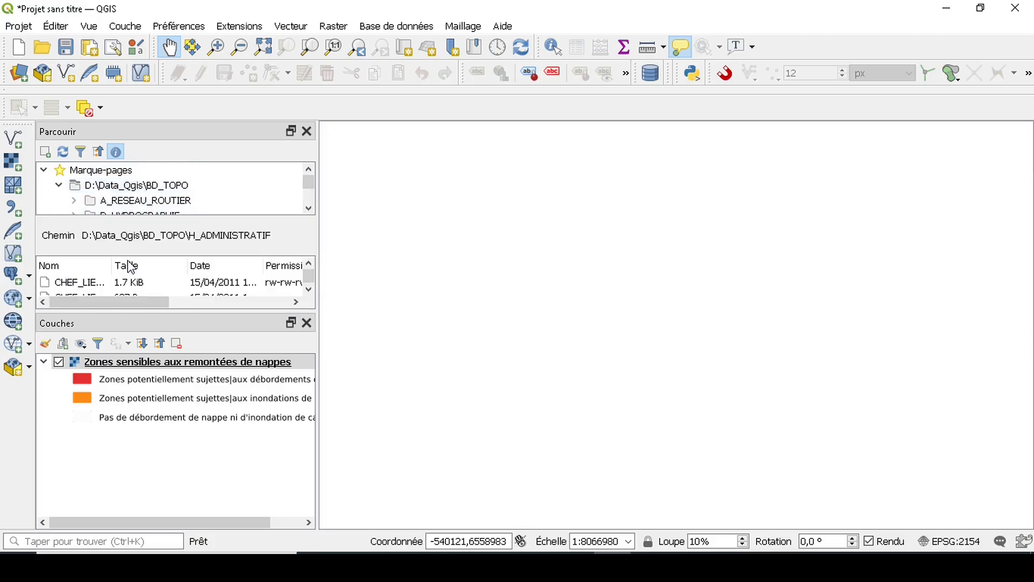
scroll(123, 203, "down", 1)
left_click(141, 188)
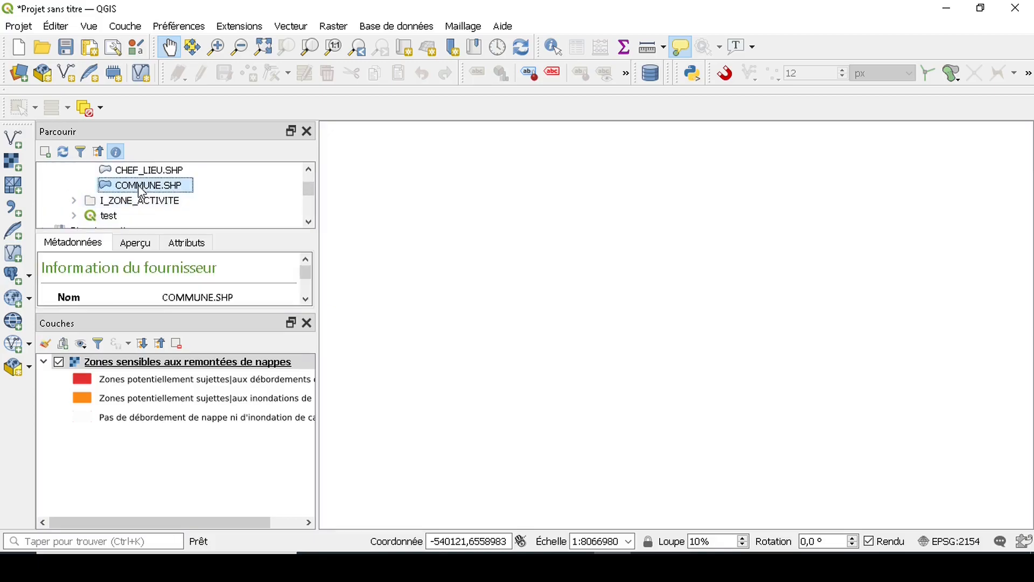
double_click(143, 191)
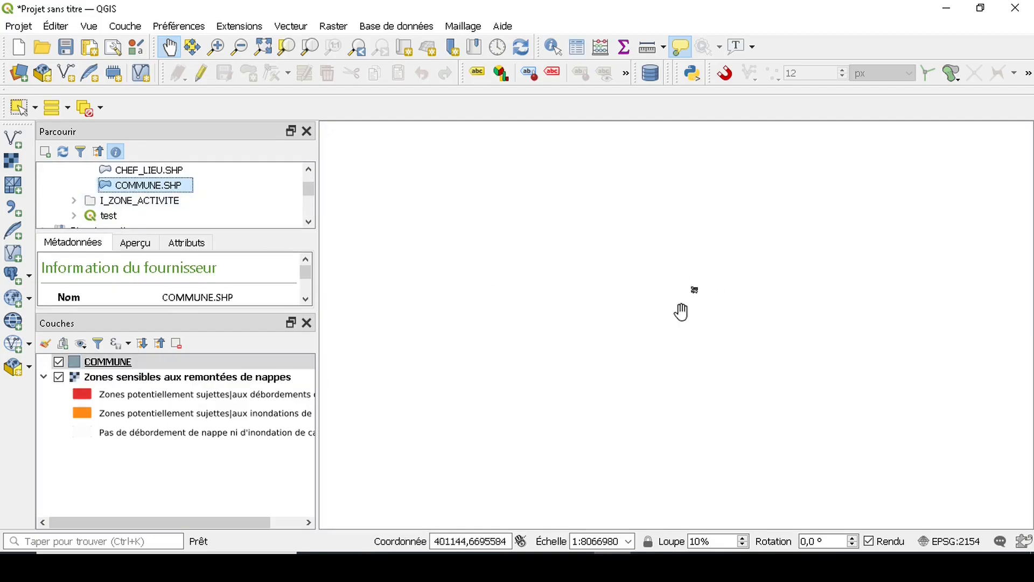
Step: Zoom the map to the extent of the COMMUNE layer
left_click(112, 362)
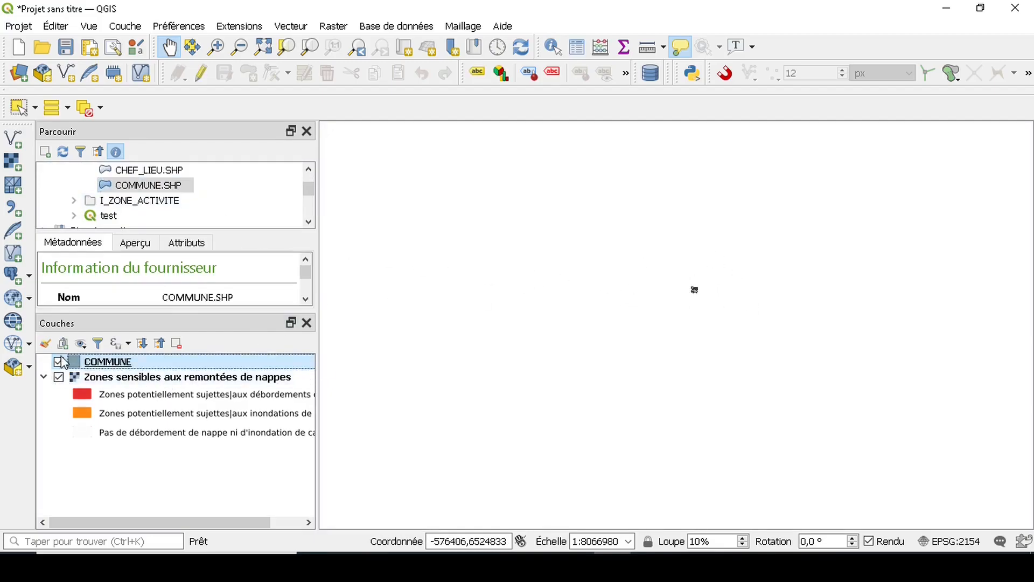
right_click(126, 372)
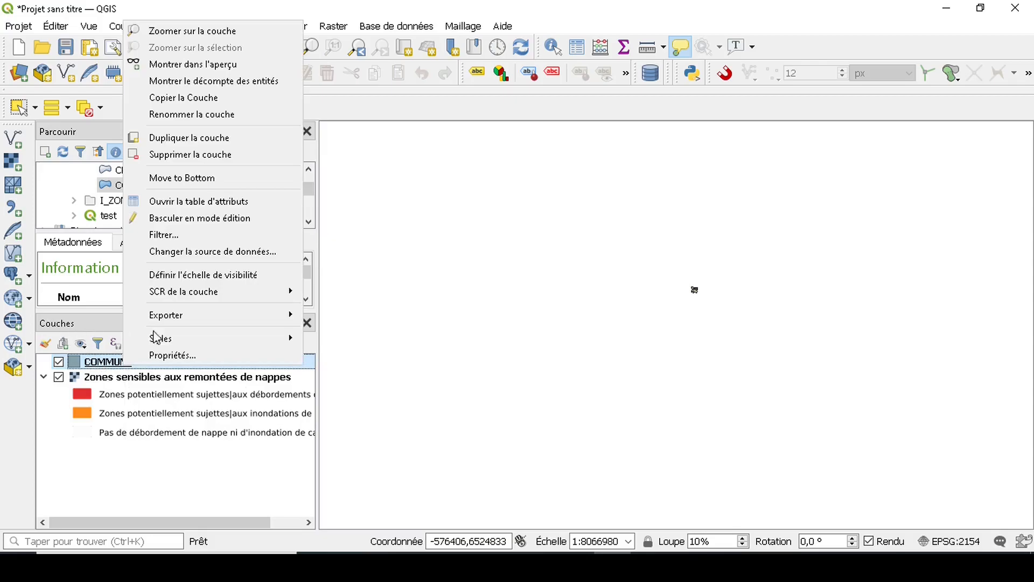
left_click(201, 34)
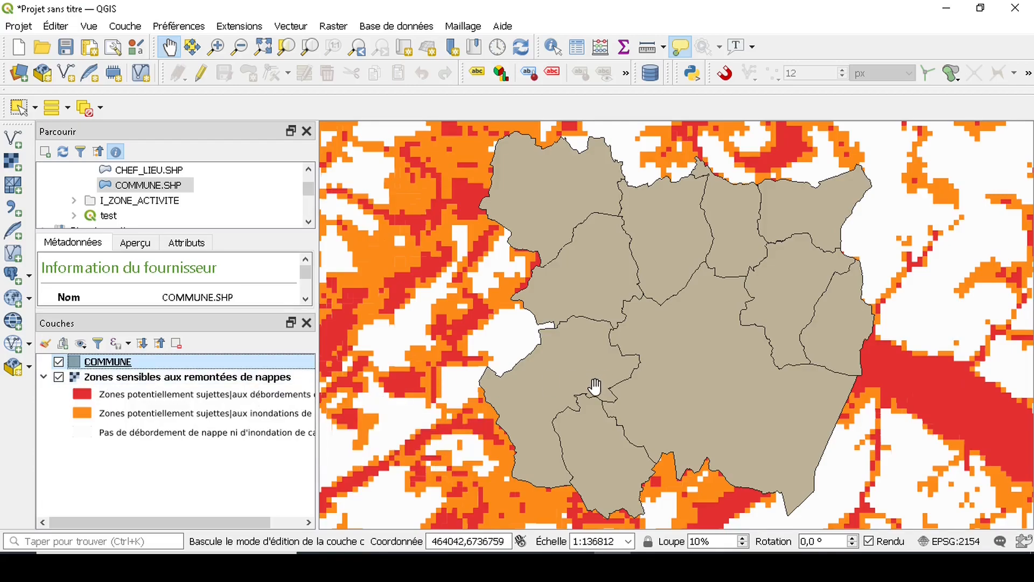
mouse_move(594, 386)
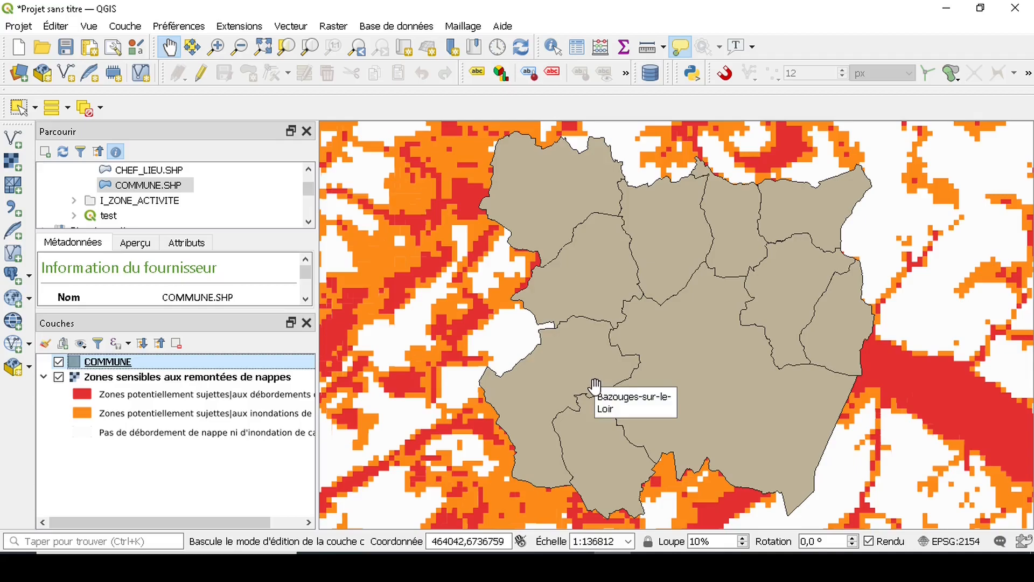
Step: Examine the groundwater flooding zones around the communes, well to the west and at a much smaller scale
left_click_drag(486, 357, 729, 357)
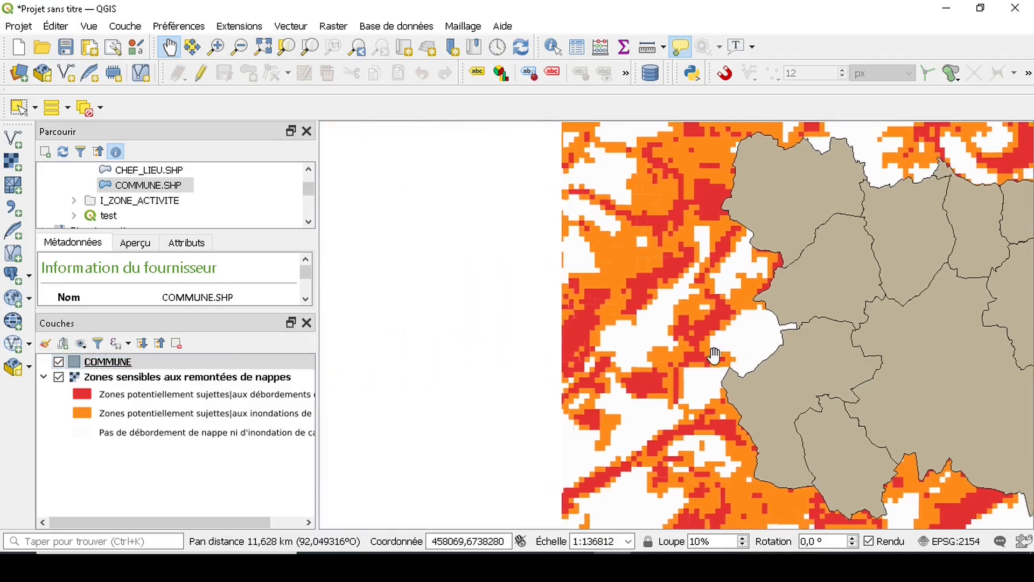
left_click_drag(455, 351, 730, 359)
left_click_drag(584, 351, 837, 352)
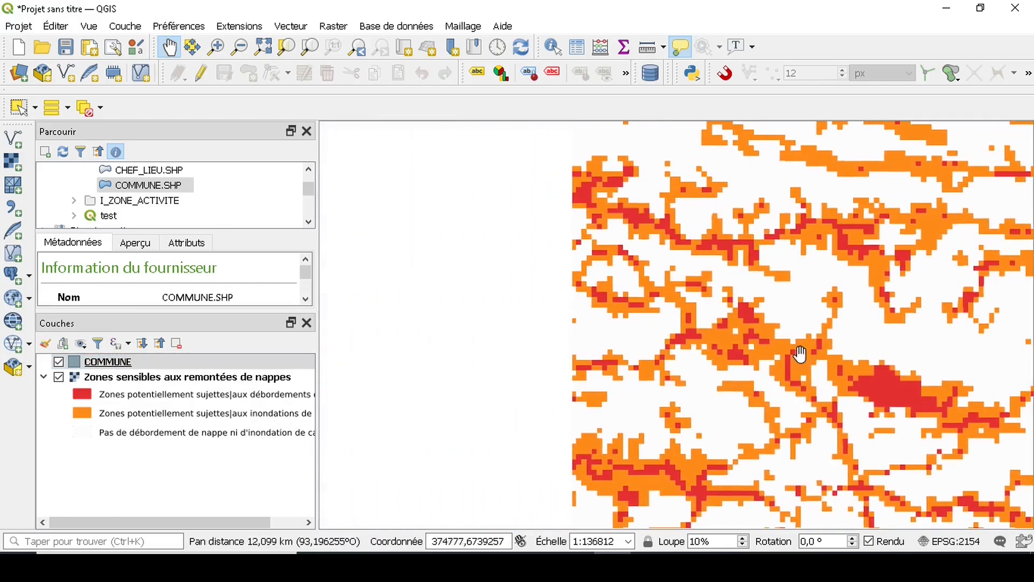
left_click_drag(645, 354, 846, 358)
left_click_drag(605, 362, 883, 353)
left_click_drag(807, 367, 327, 362)
left_click_drag(709, 366, 438, 370)
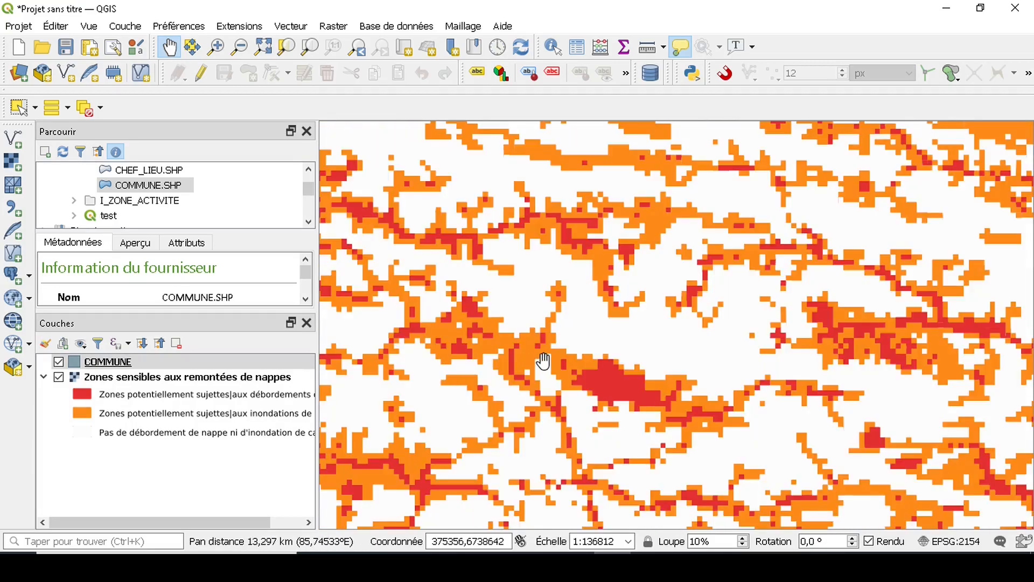
scroll(543, 361, "down", 4)
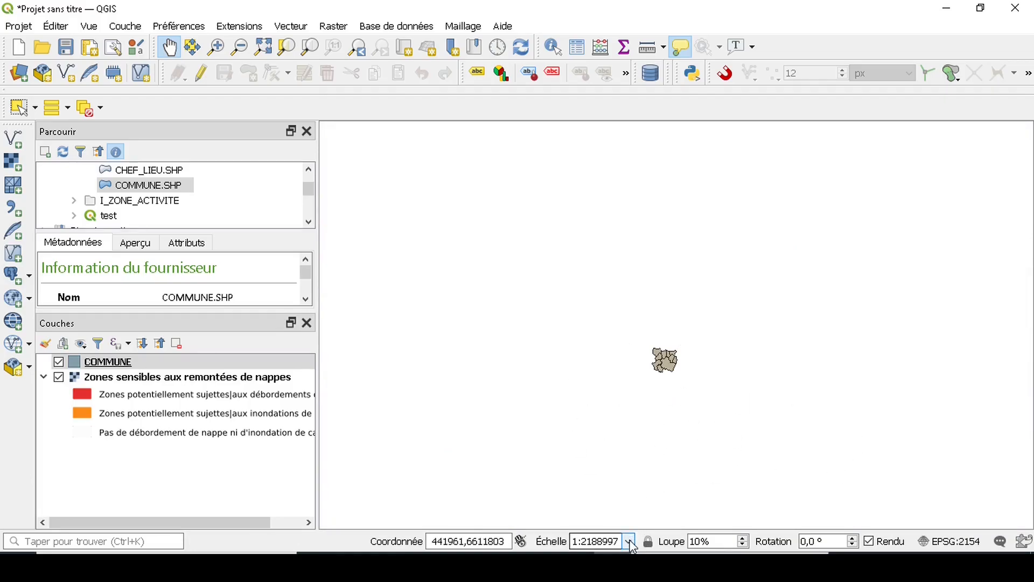
Step: Compare the flooding layer's display at scales 1:100000, 1:250000 and 1:500000, and return to 1:250000 with the communes in view
left_click(629, 541)
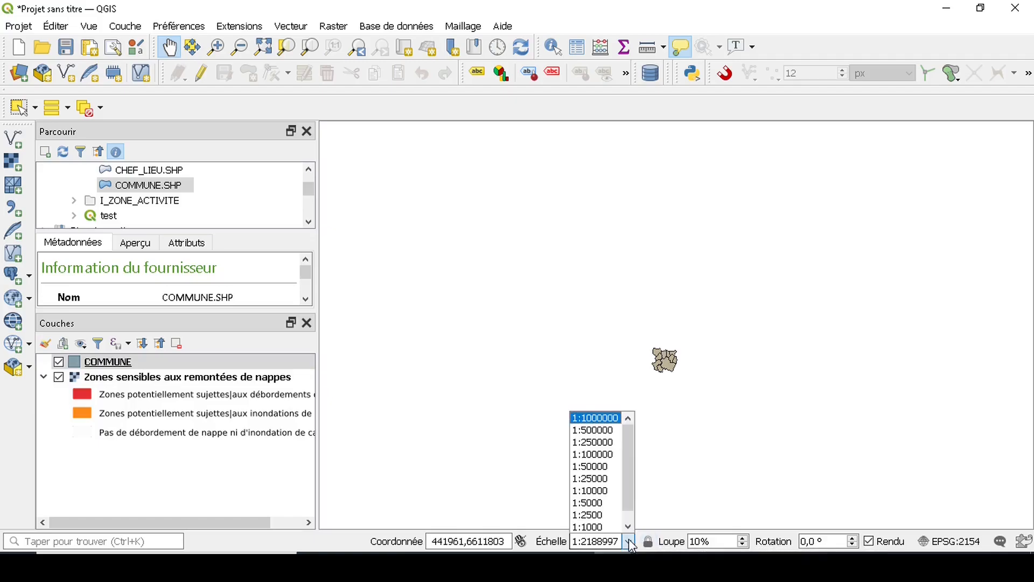
left_click(592, 455)
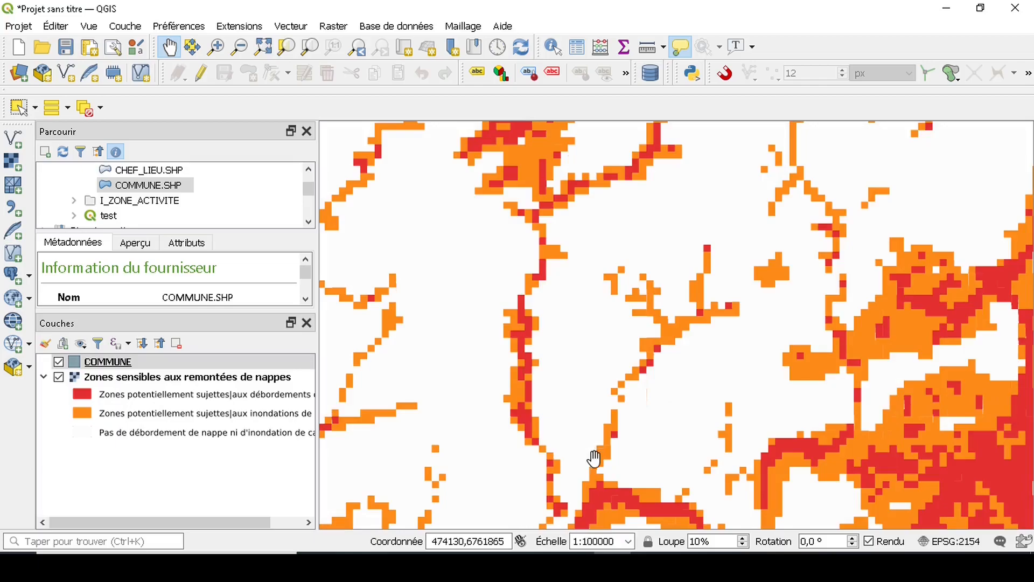
left_click(628, 541)
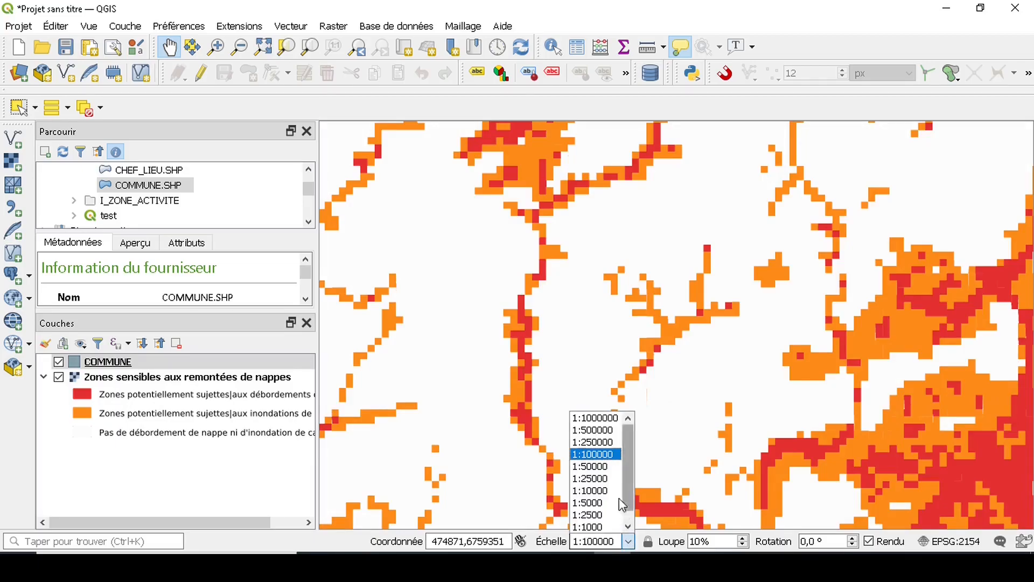
left_click(595, 443)
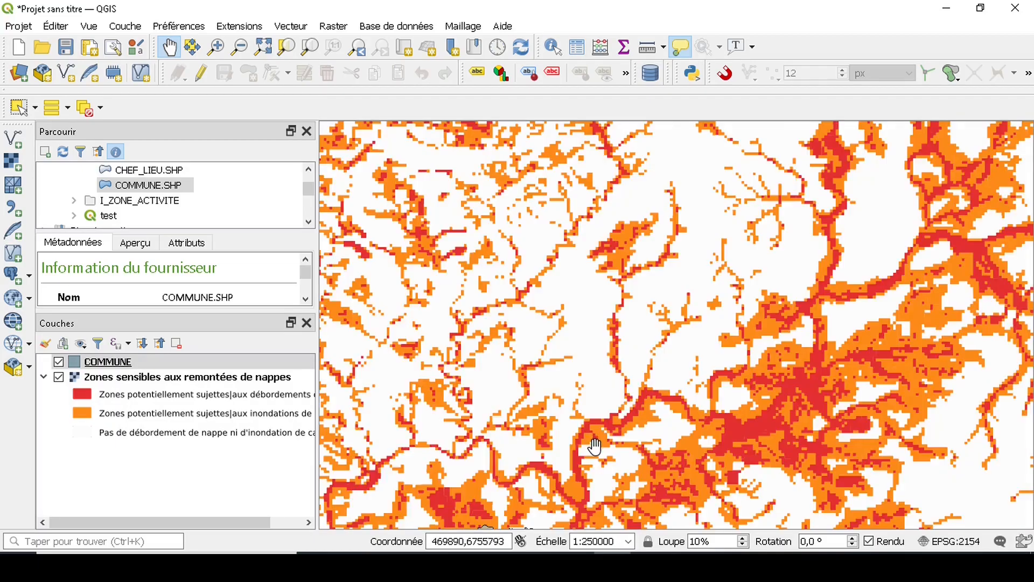
left_click(628, 543)
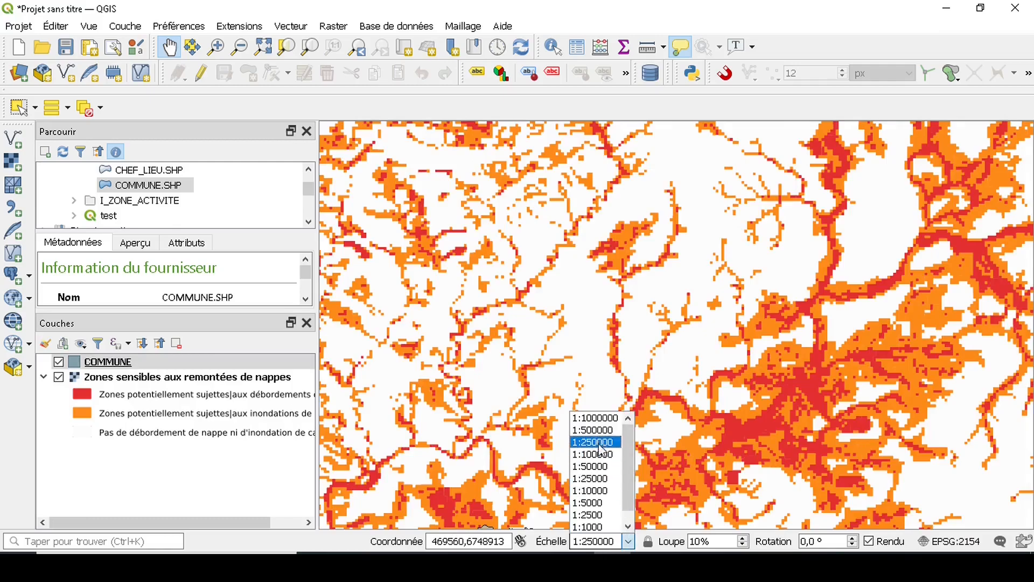
left_click(595, 430)
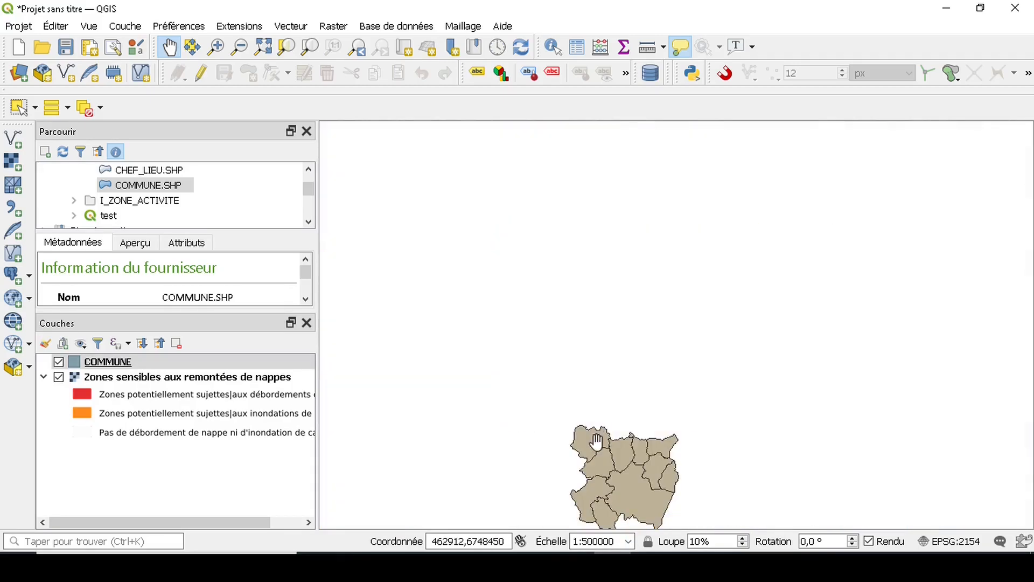
left_click_drag(596, 432, 617, 287)
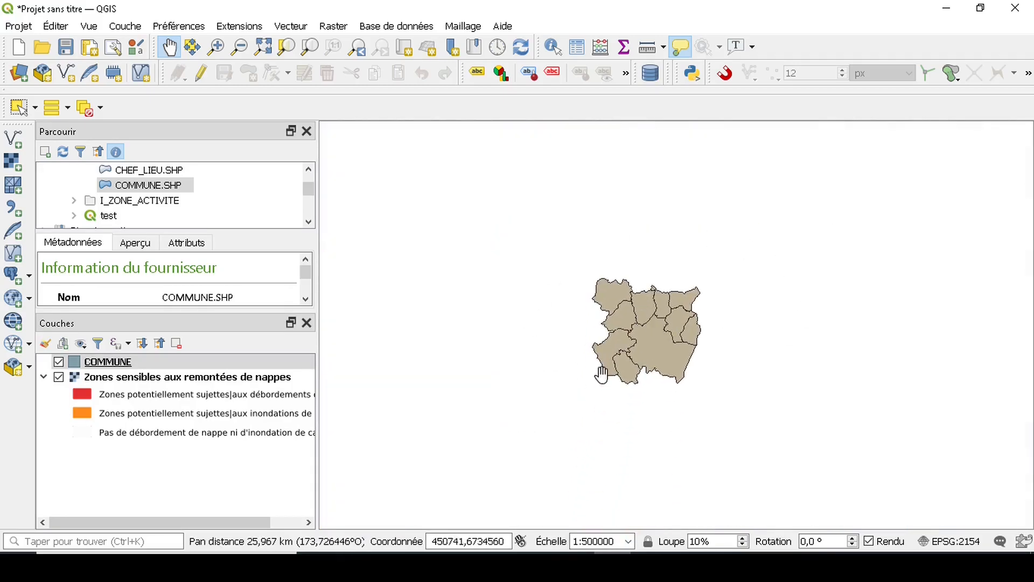
left_click(629, 542)
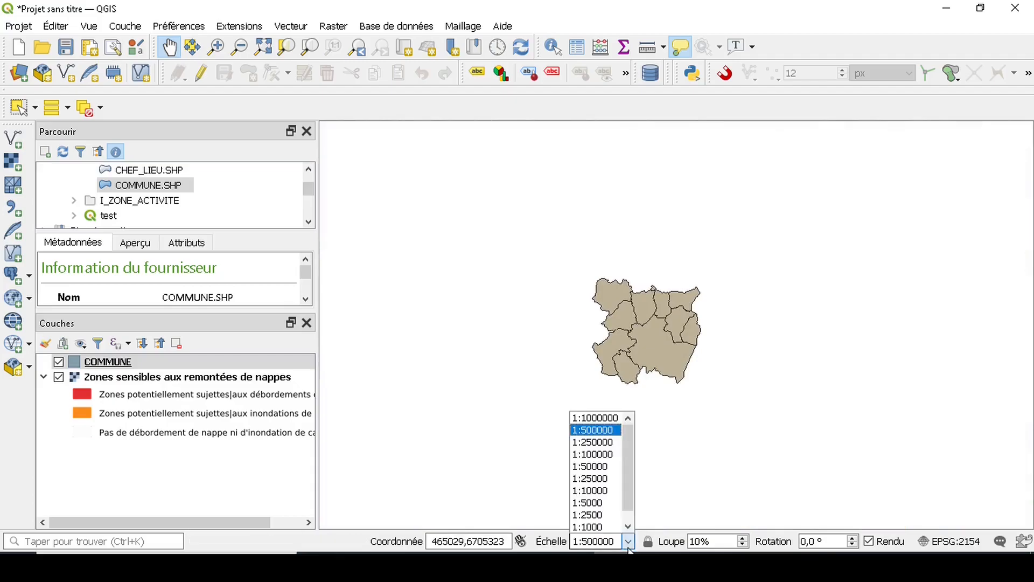
left_click(591, 441)
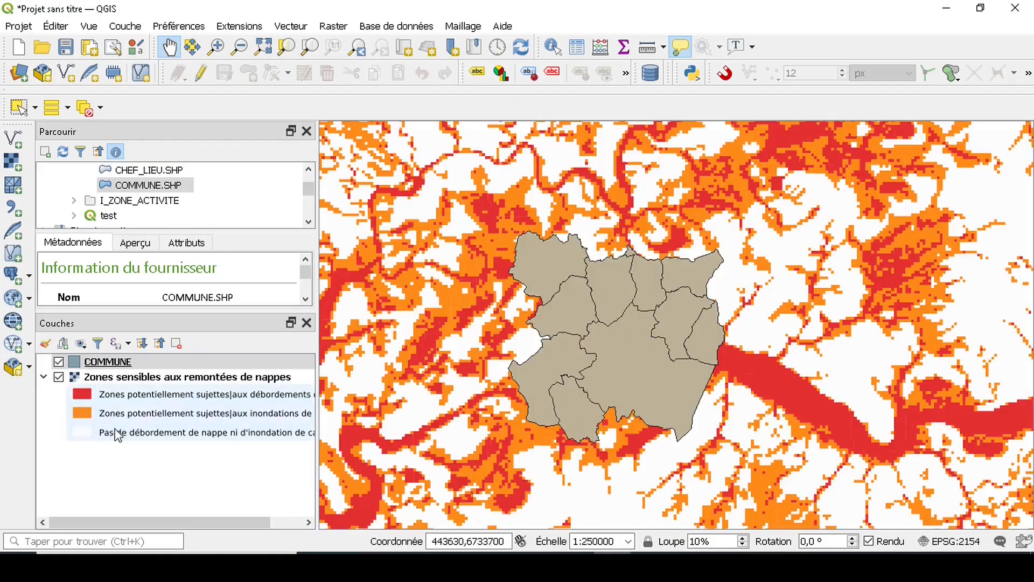
Step: Collapse the legend of the Zones sensibles aux remontées de nappes layer and hide the layer
left_click(112, 474)
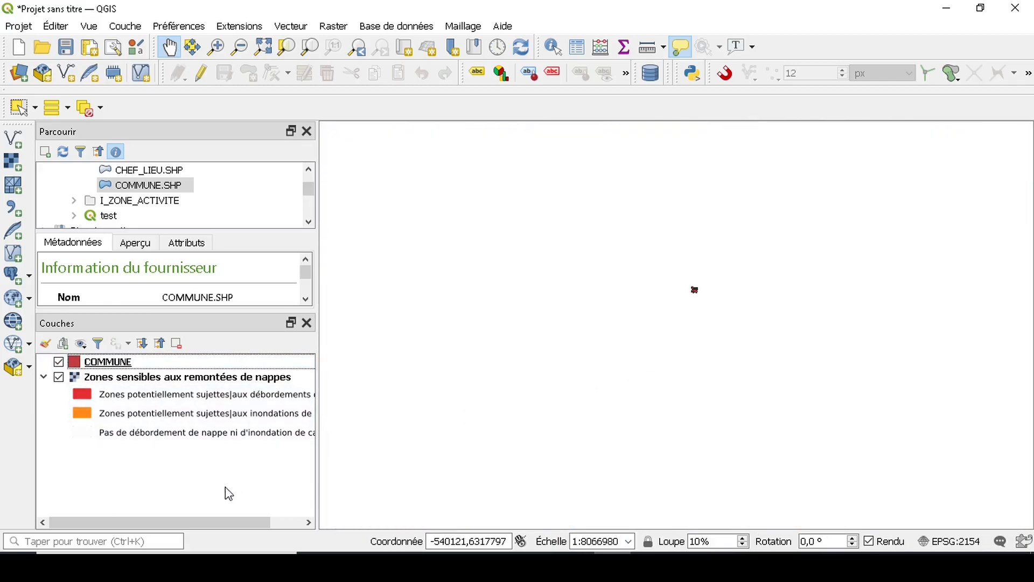
left_click(43, 377)
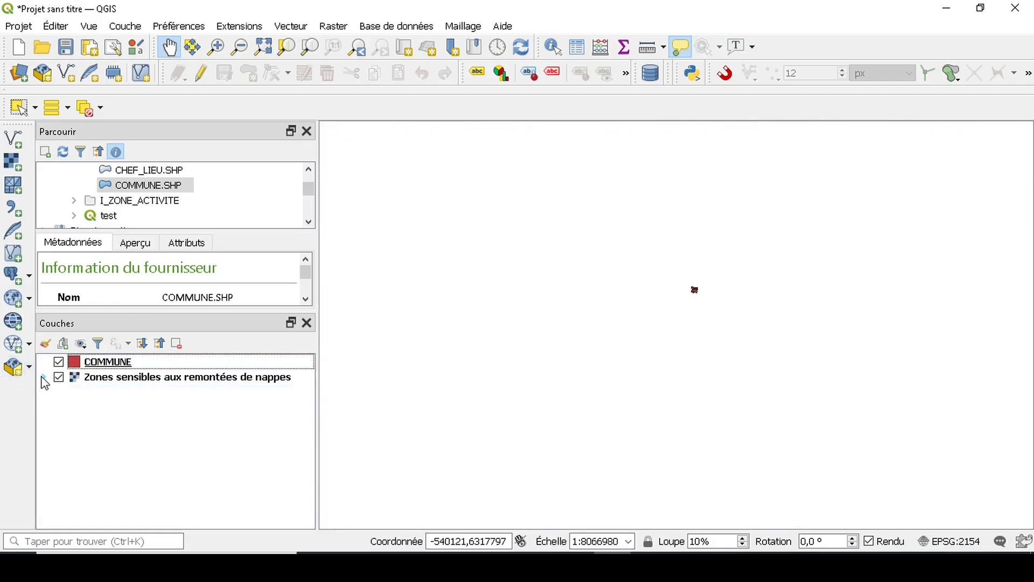
left_click(146, 384)
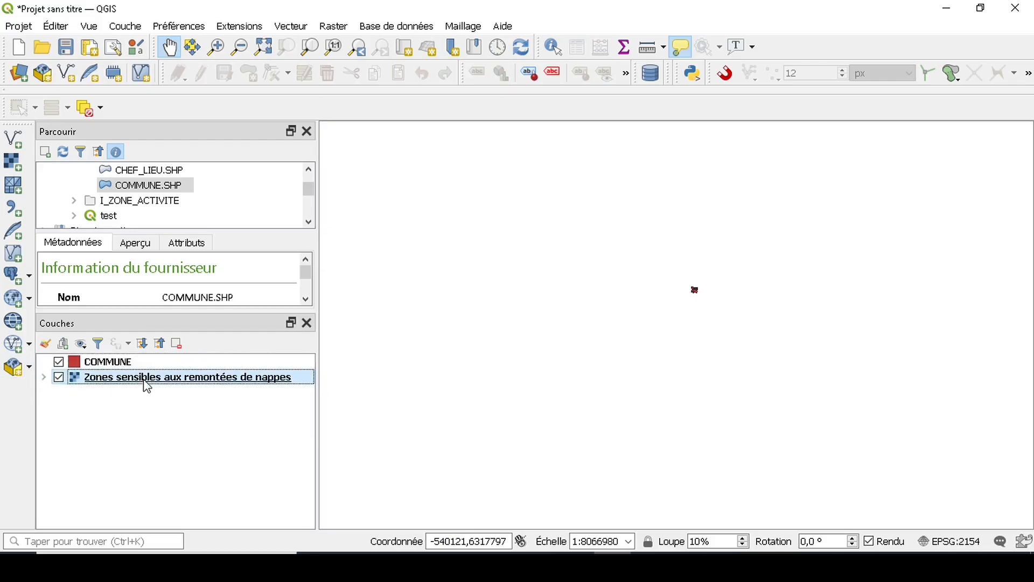
left_click(59, 377)
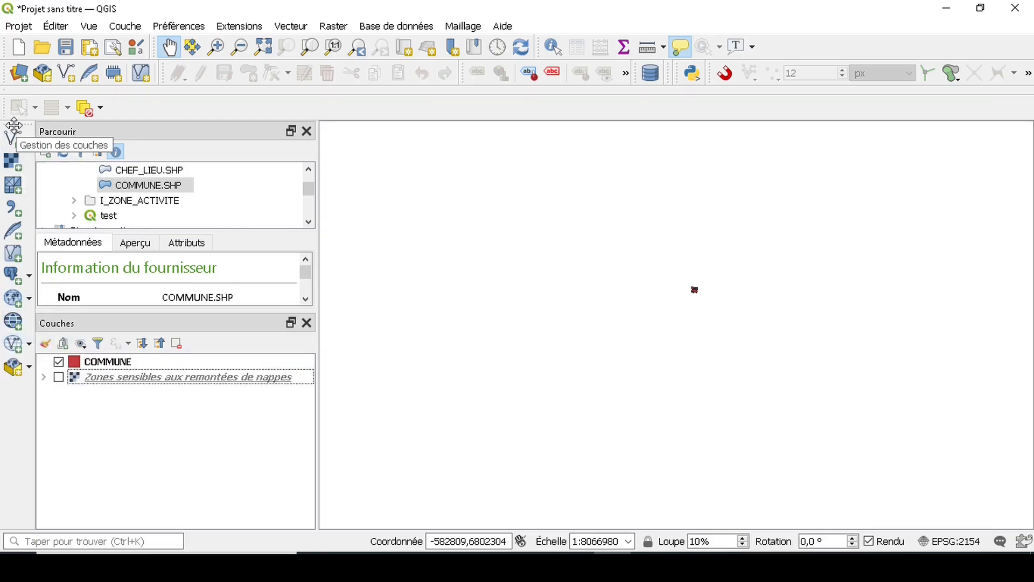
Step: Start a new WFS server connection named wfsBRGM
left_click(19, 345)
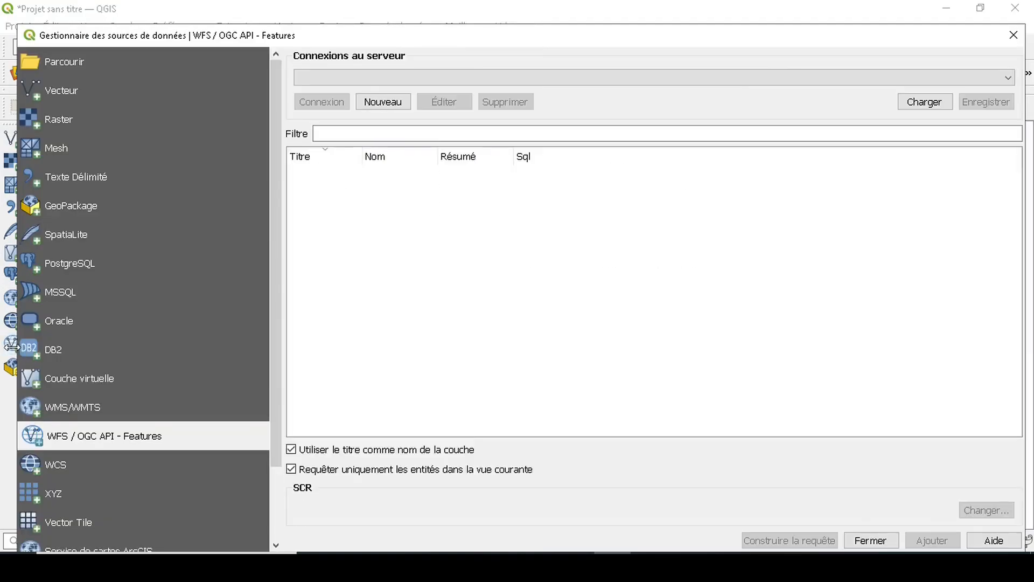
left_click(370, 103)
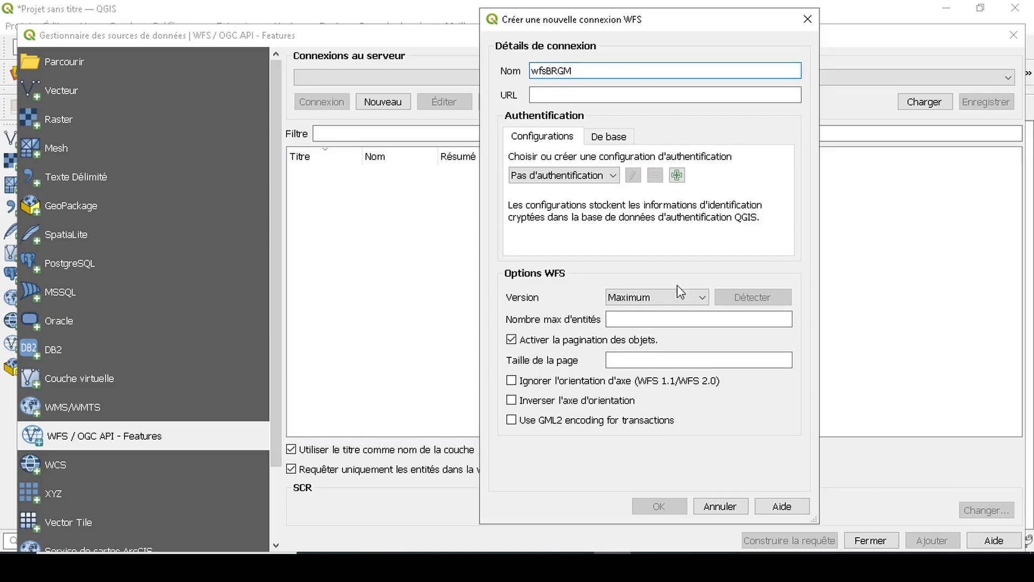
left_click(650, 565)
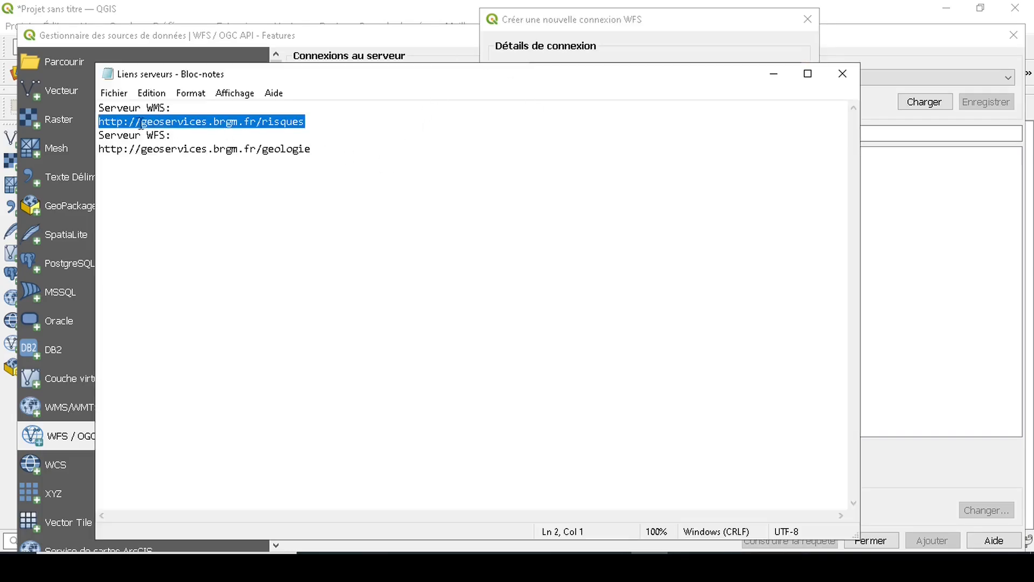
left_click_drag(315, 151, 99, 150)
right_click(110, 152)
left_click(151, 201)
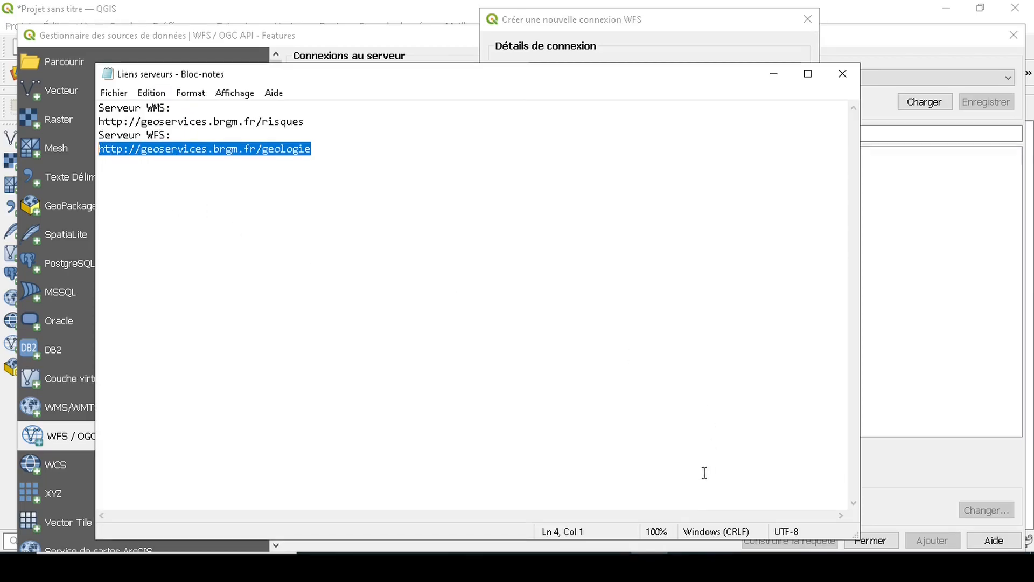
left_click(612, 496)
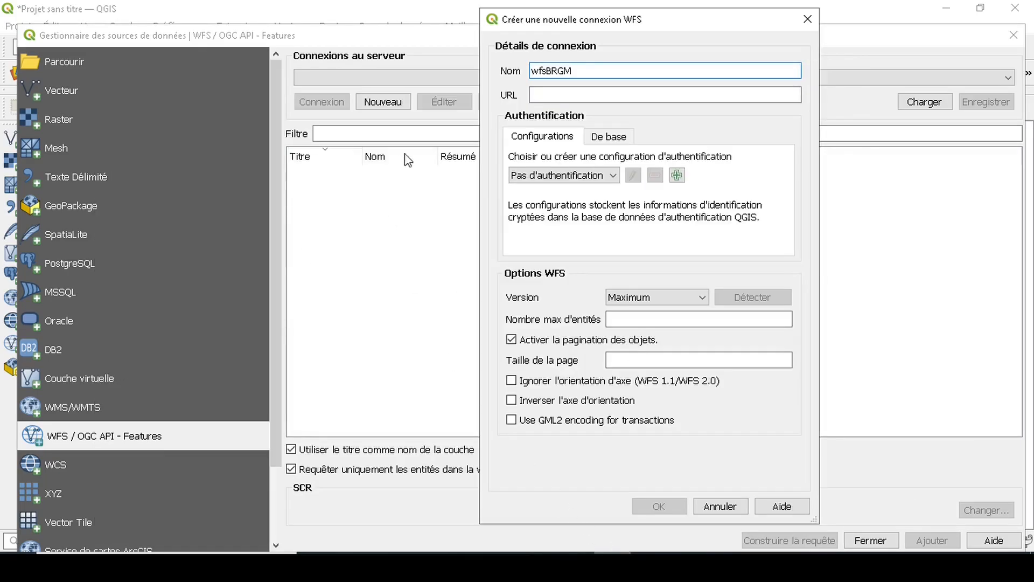
left_click(661, 95)
right_click(658, 96)
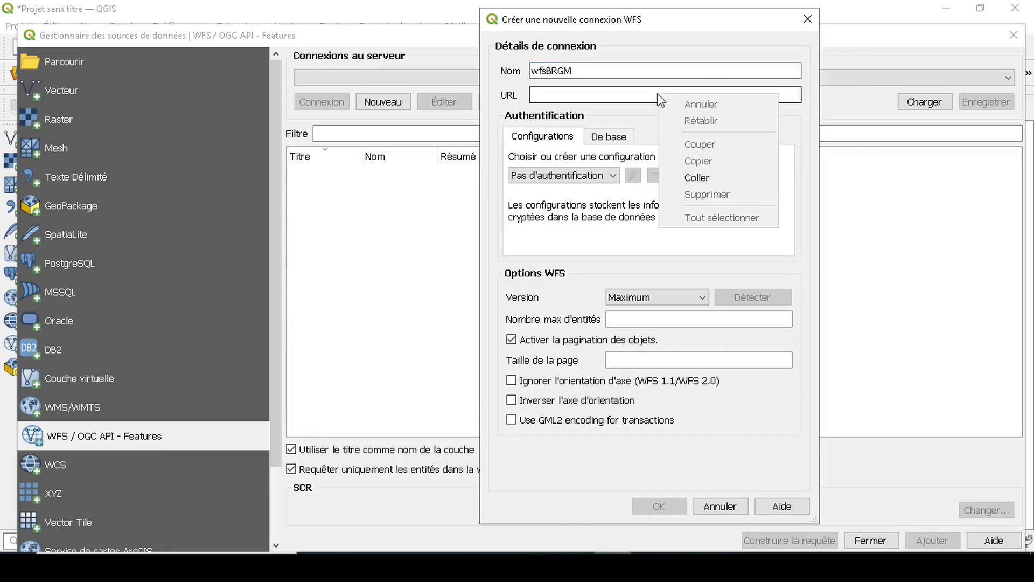
left_click(743, 176)
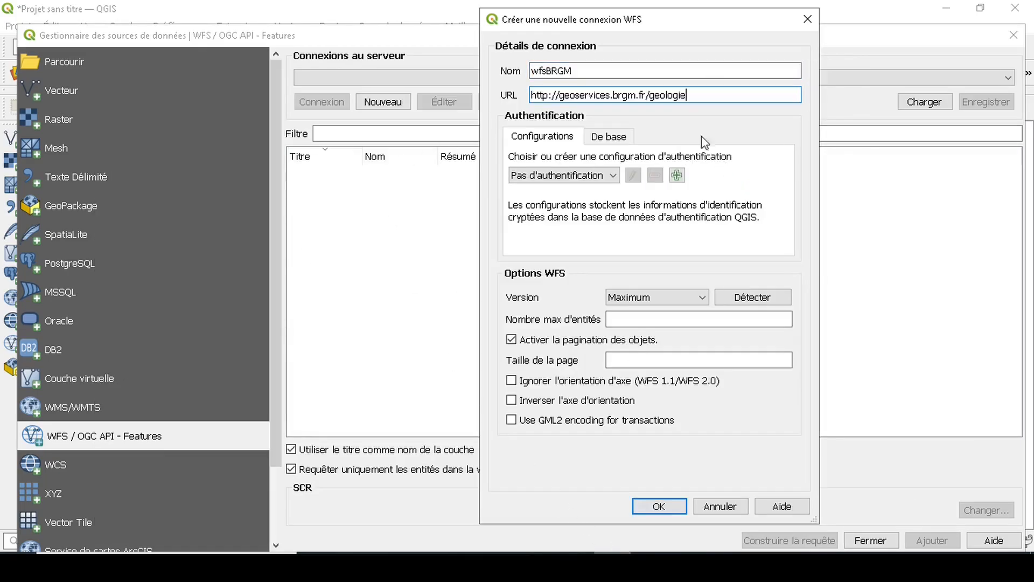
left_click(678, 507)
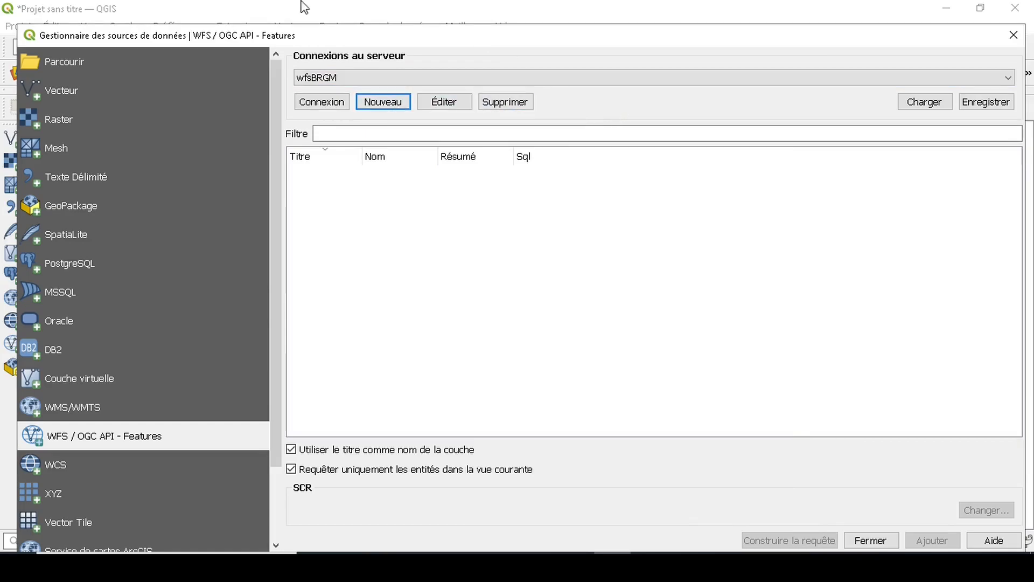
left_click(316, 105)
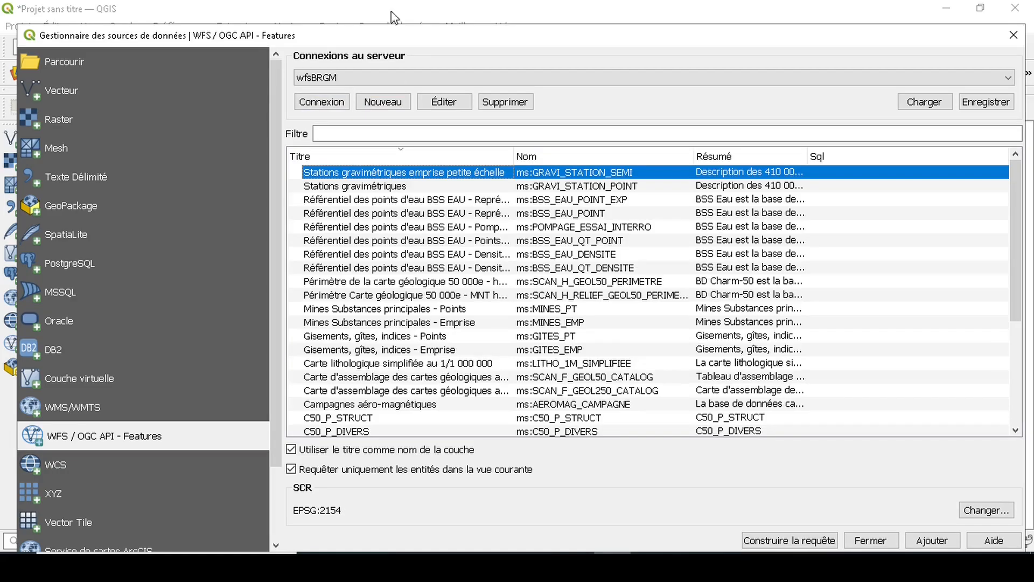
Step: Widen the Résumé column in the layer list of the wfsBRGM connection
left_click_drag(436, 39, 402, 16)
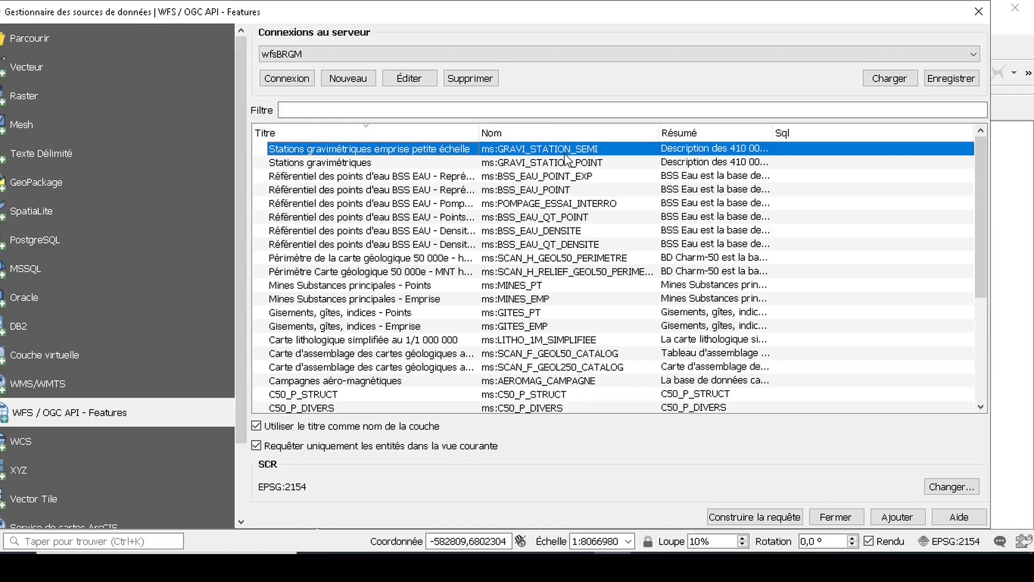
left_click_drag(771, 132, 799, 132)
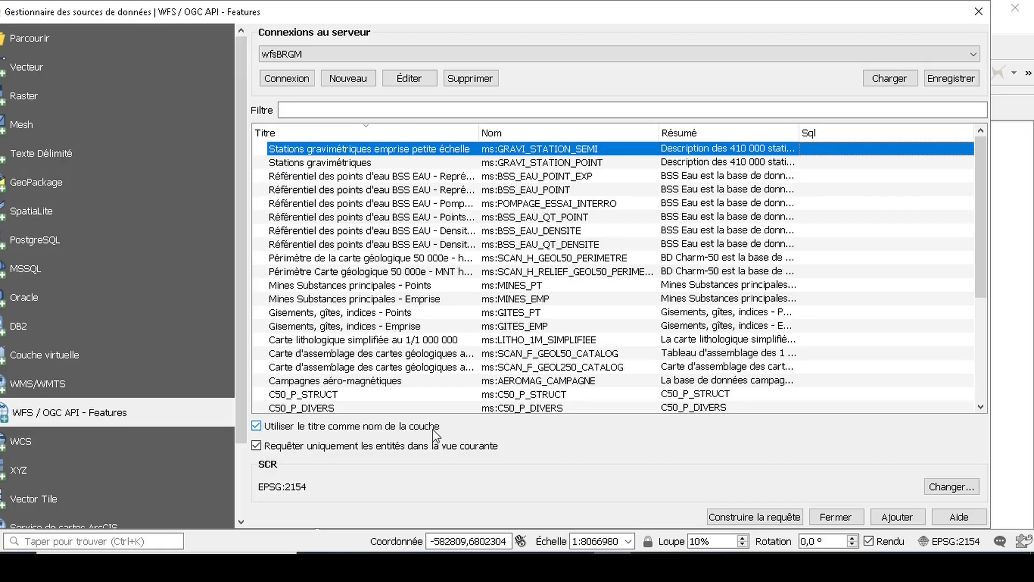
left_click_drag(43, 12, 297, 14)
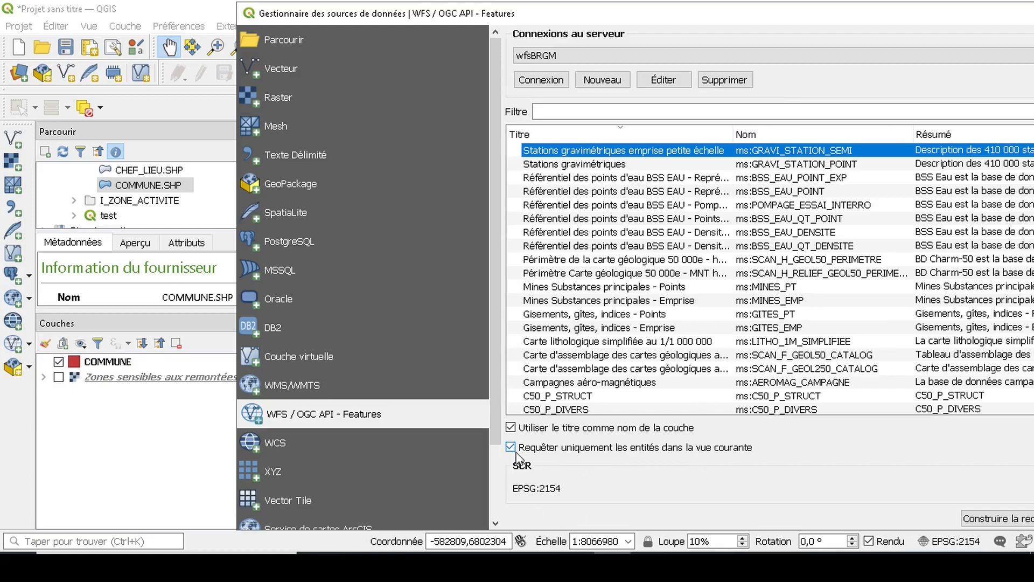
Step: Turn the option Requêter uniquement les entités dans la vue courante off and back on for the WFS layers
left_click_drag(681, 19, 551, 16)
left_click(439, 447)
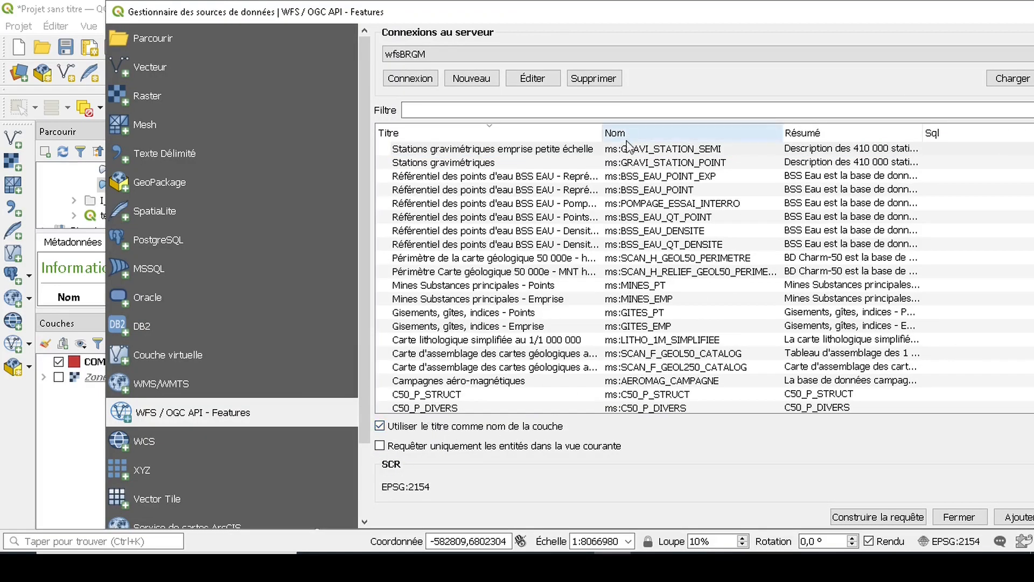
left_click(518, 151)
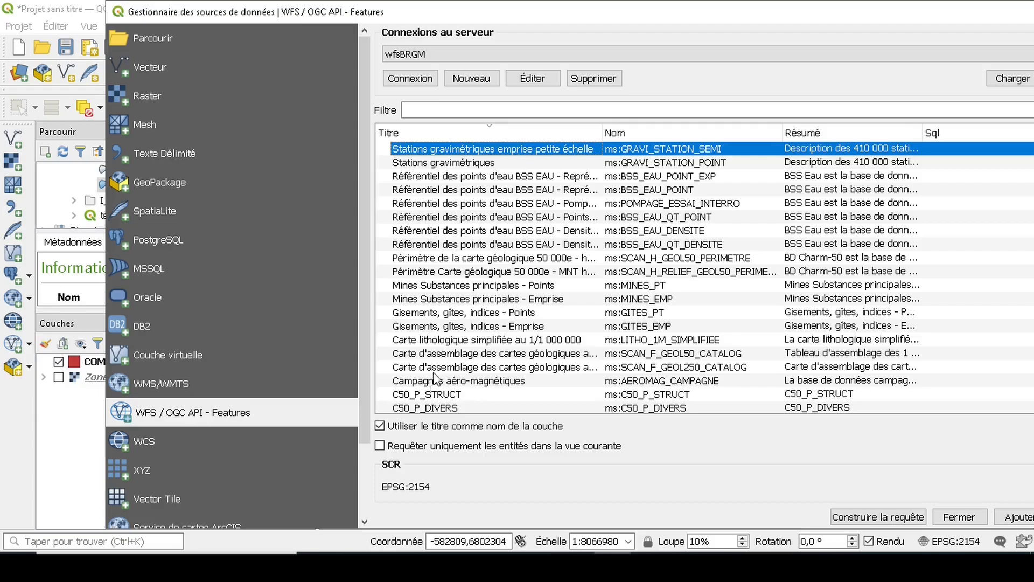
left_click(412, 451)
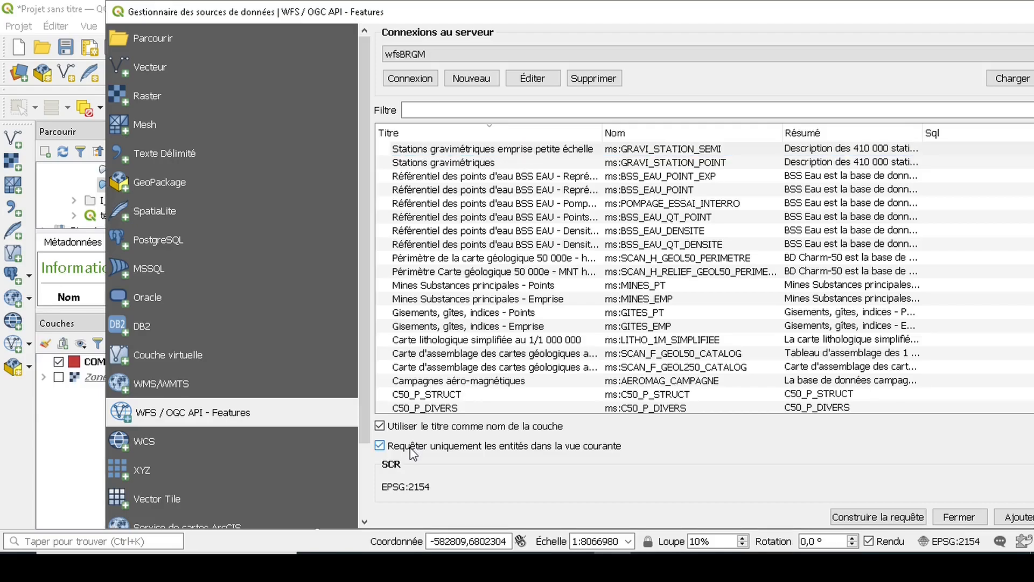
Step: Close the data source manager and zoom the map in on the communes of the COMMUNE layer
left_click_drag(672, 9, 471, 61)
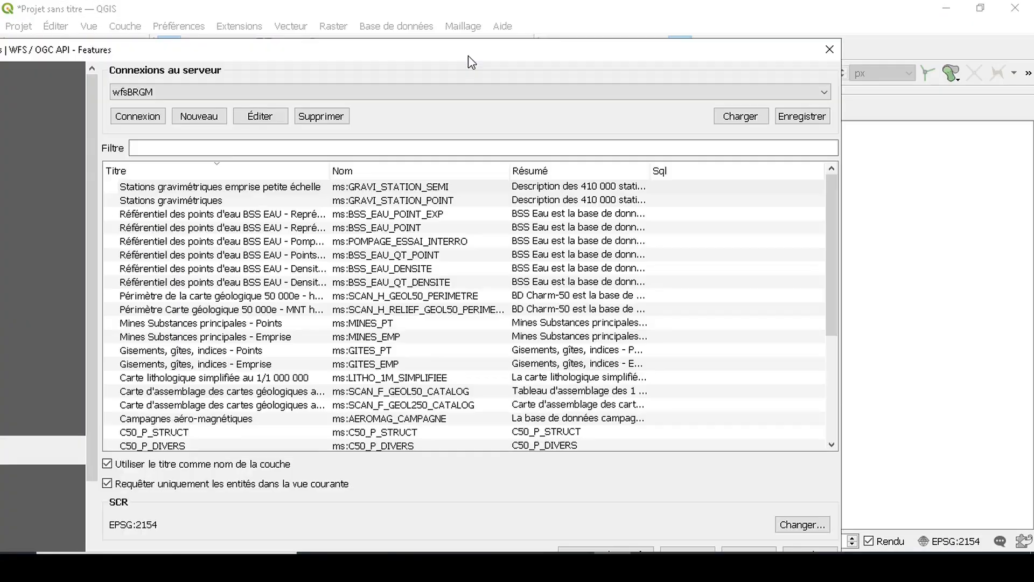
left_click_drag(542, 58, 602, 21)
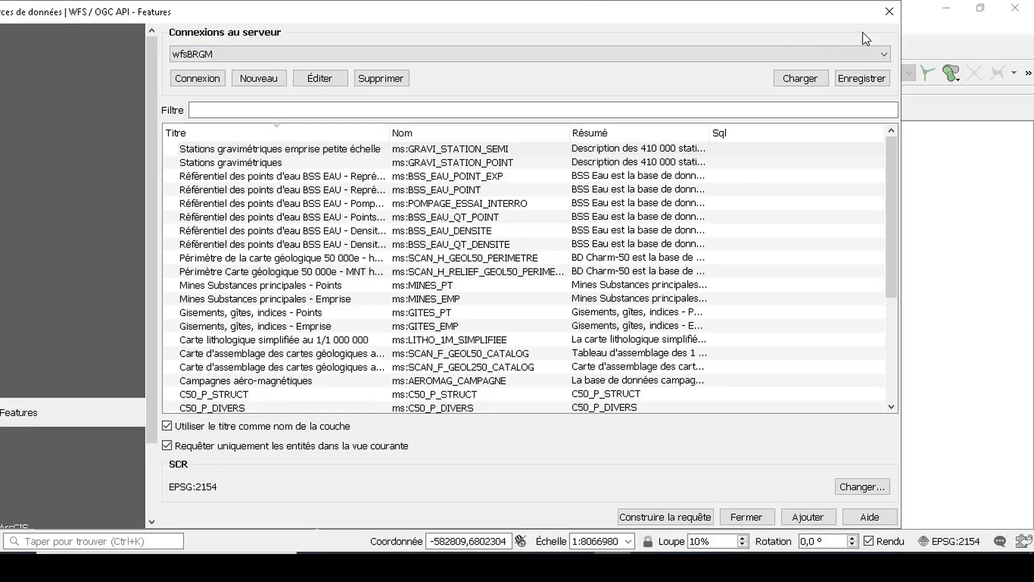
left_click(889, 11)
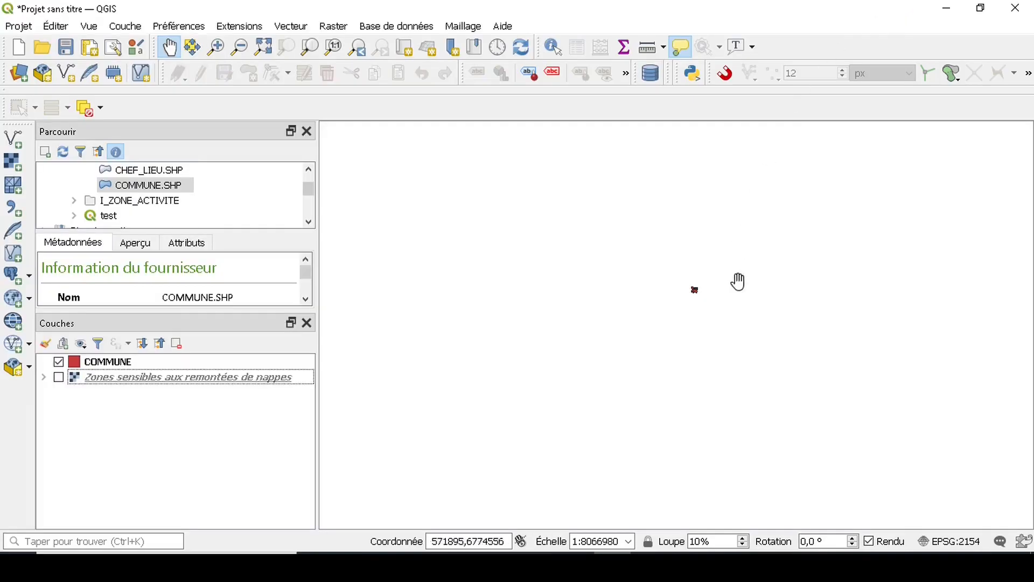
left_click_drag(650, 223, 654, 313)
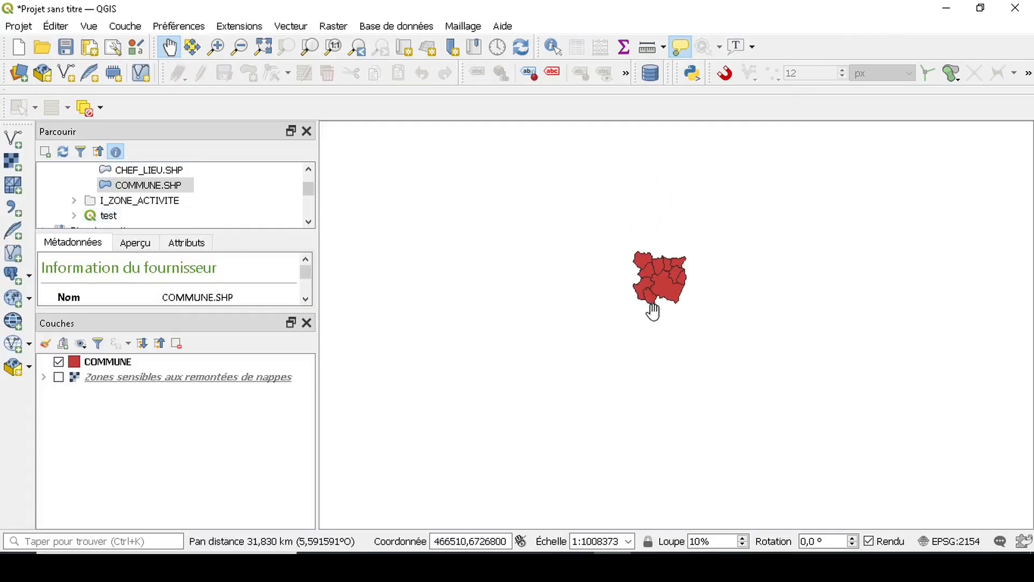
scroll(644, 254, "up", 2)
left_click_drag(715, 363, 700, 314)
scroll(699, 313, "up", 1)
left_click_drag(701, 273, 691, 307)
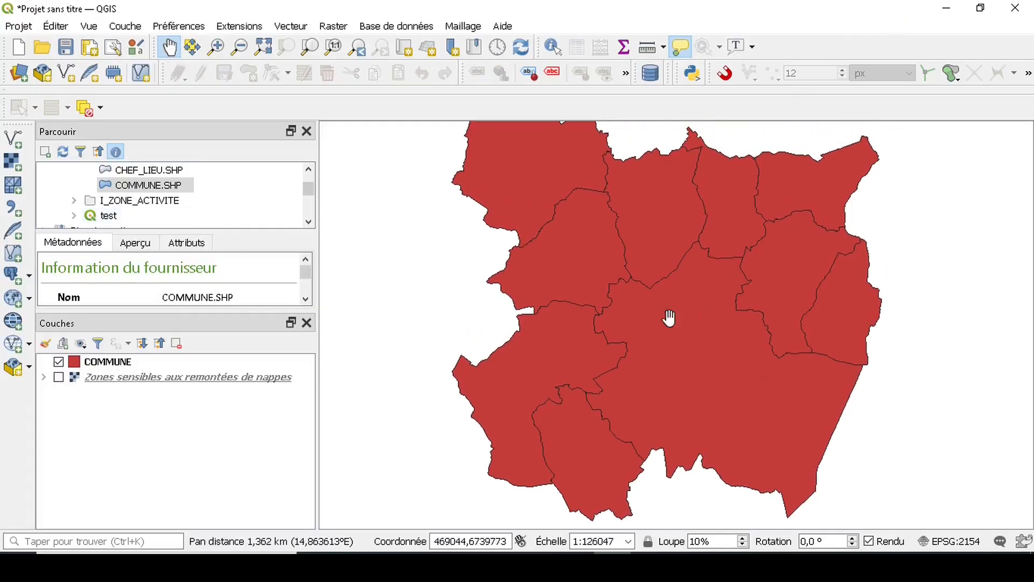
Step: Add the WFS layer Stations gravimétriques emprise petite échelle from wfsBRGM, requesting only features in the current view, and close the data source manager
left_click(12, 344)
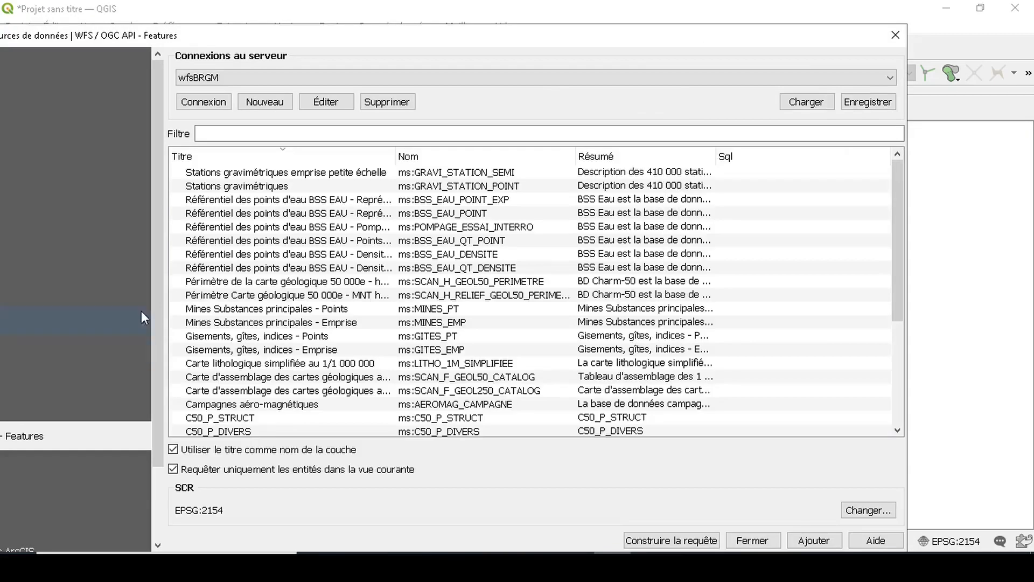
left_click(278, 173)
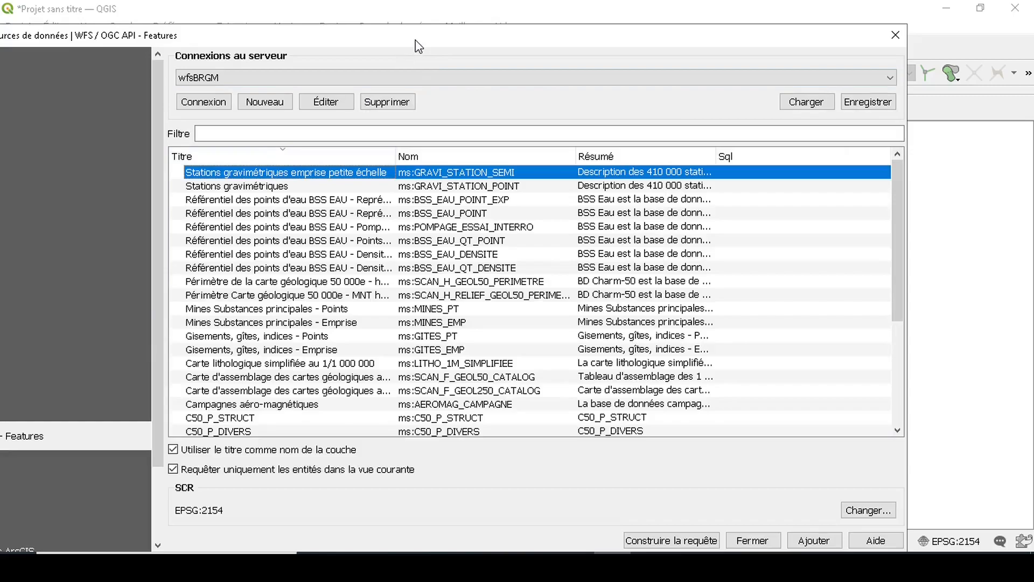
left_click_drag(414, 40, 460, 16)
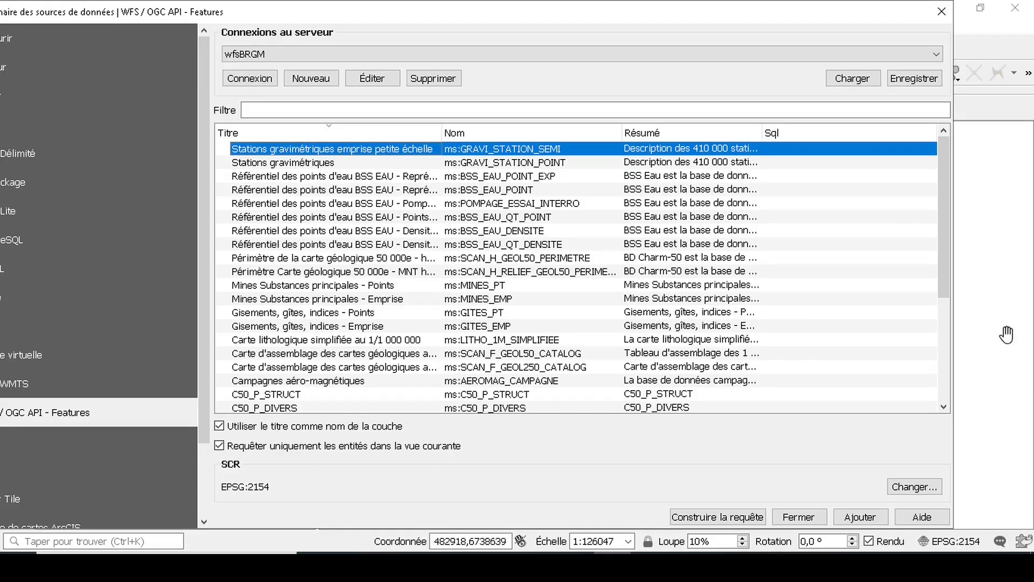
left_click(840, 518)
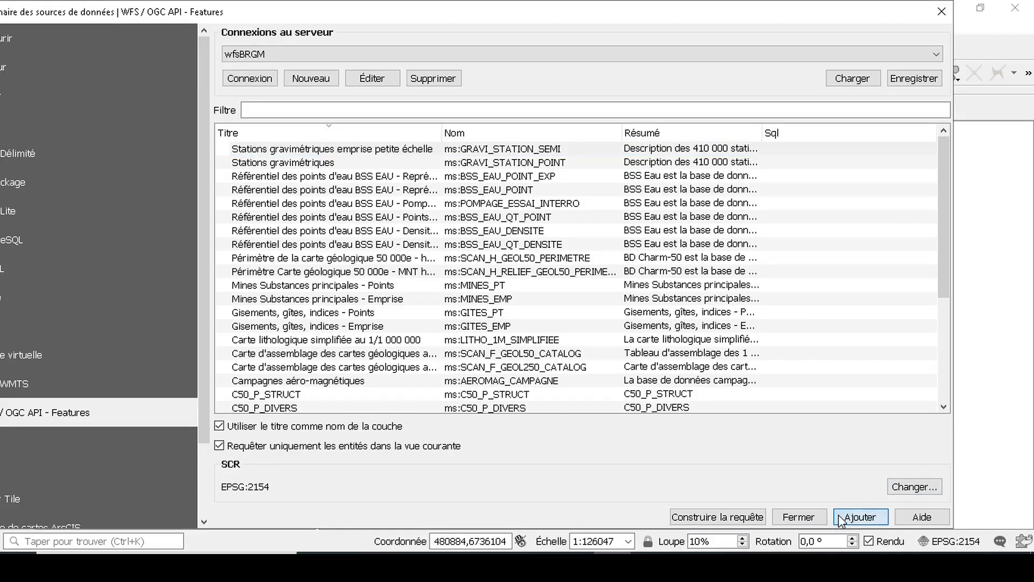
left_click(799, 516)
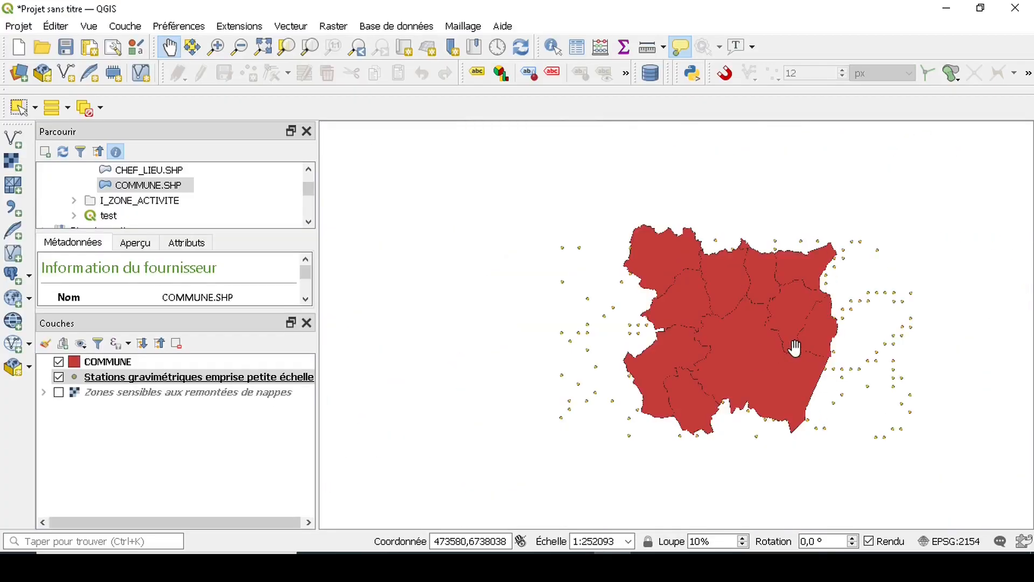
Step: Examine the distribution of the gravimetric station points around the communes on the map
scroll(796, 348, "down", 1)
scroll(832, 351, "up", 1)
scroll(828, 354, "down", 1)
scroll(828, 355, "up", 1)
left_click_drag(826, 353, 668, 313)
left_click(233, 455)
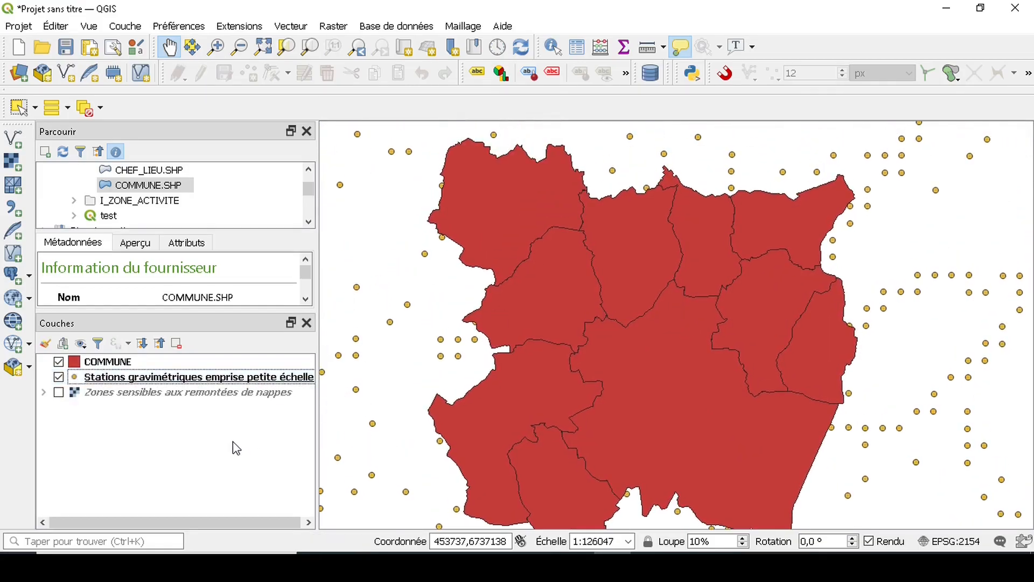